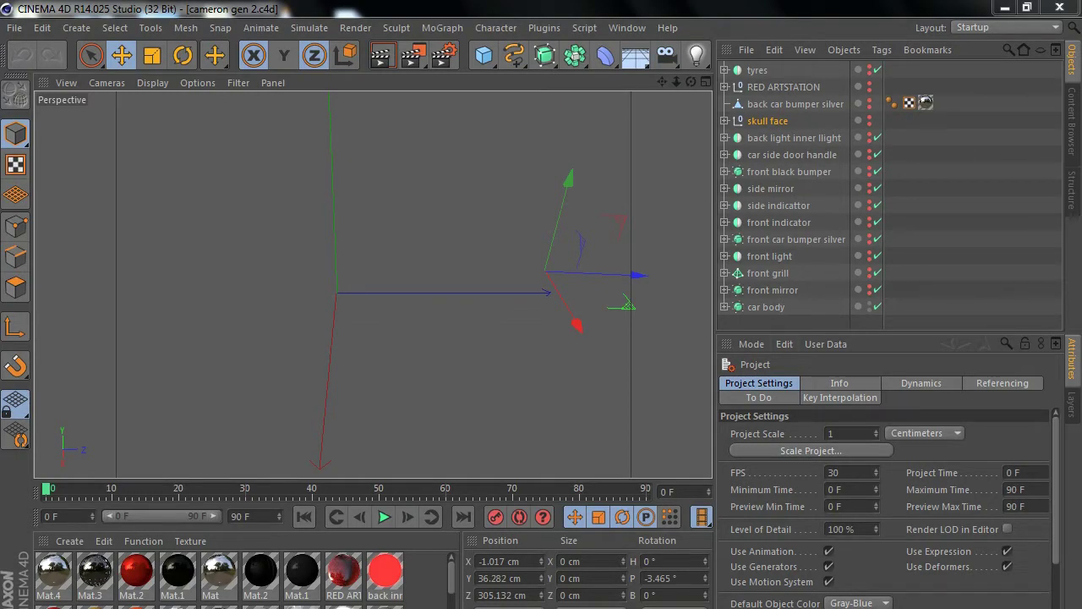
- Select the body mesh inside the expanded car body group and open the Layout list
left_click(725, 307)
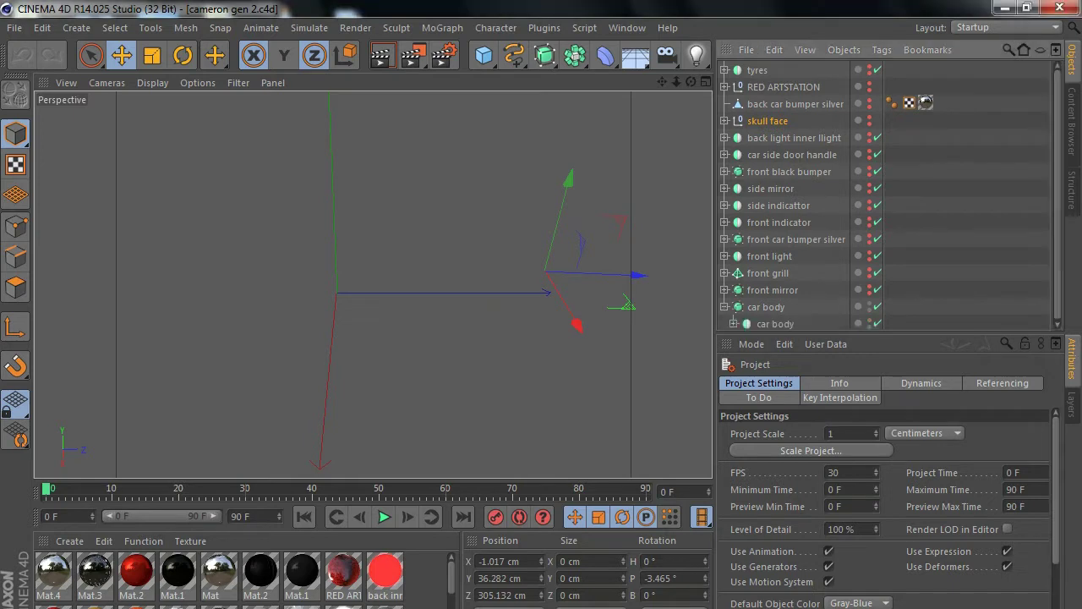
scroll(846, 195, "down", 1)
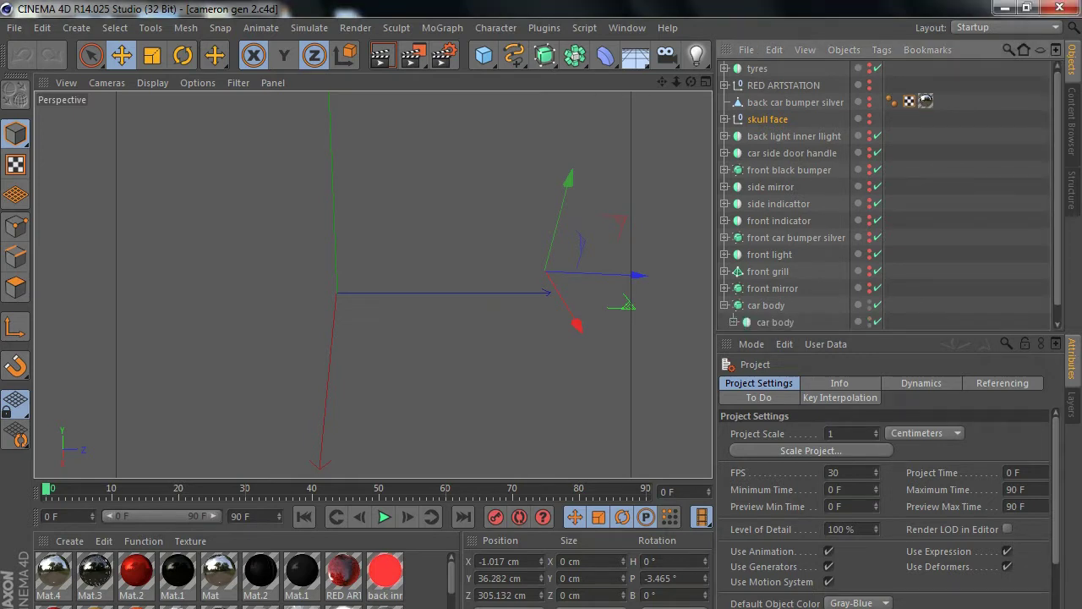
scroll(888, 194, "down", 1)
left_click(785, 322)
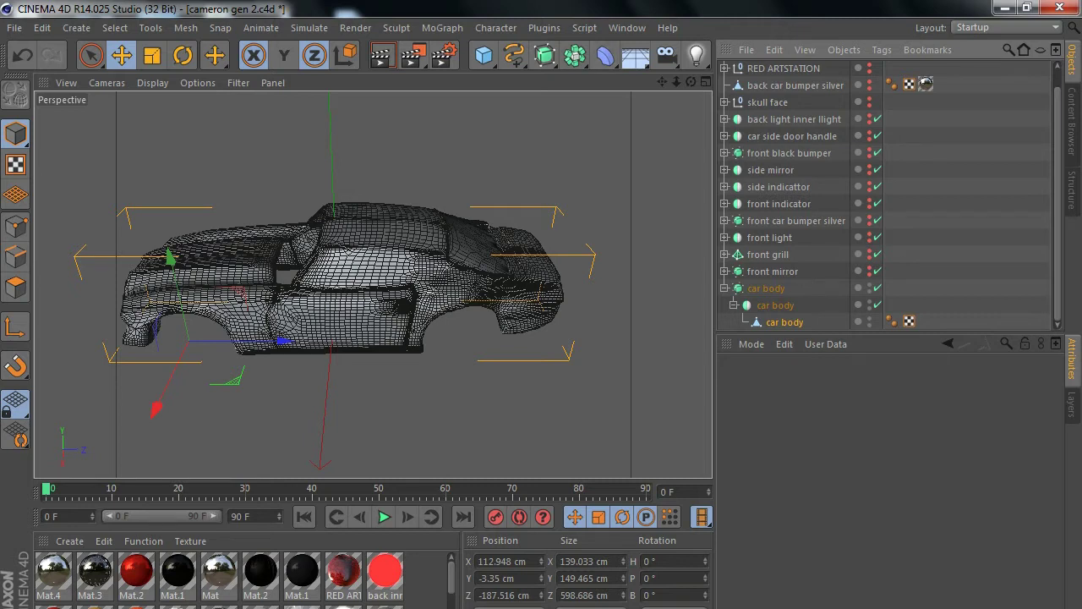
left_click(1006, 27)
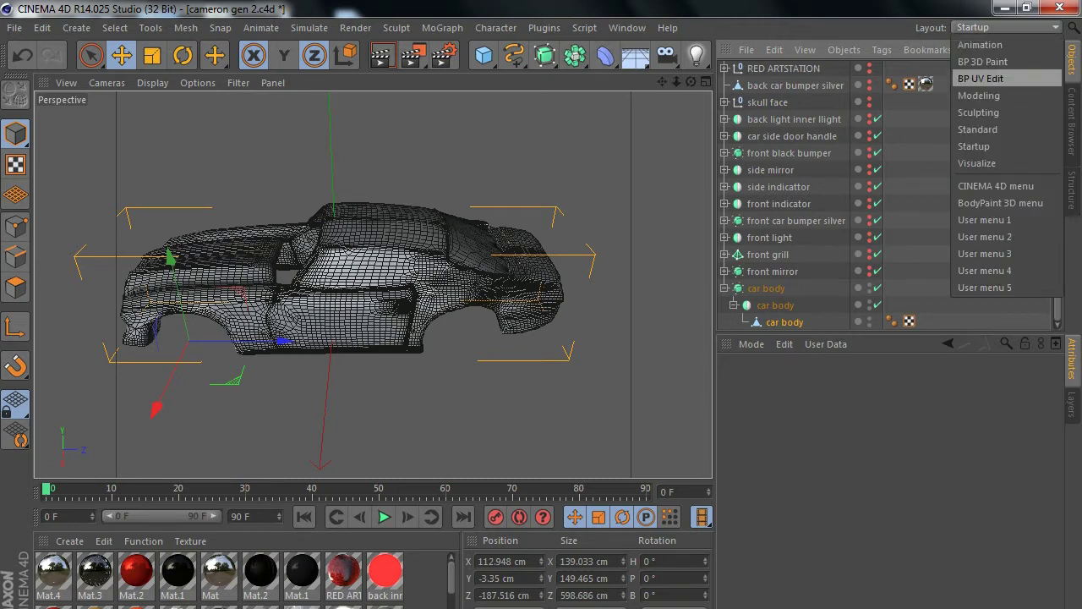
- Switch to the BP UV Edit layout and start the BodyPaint Setup Wizard, unticking the first non-body objects
left_click(981, 77)
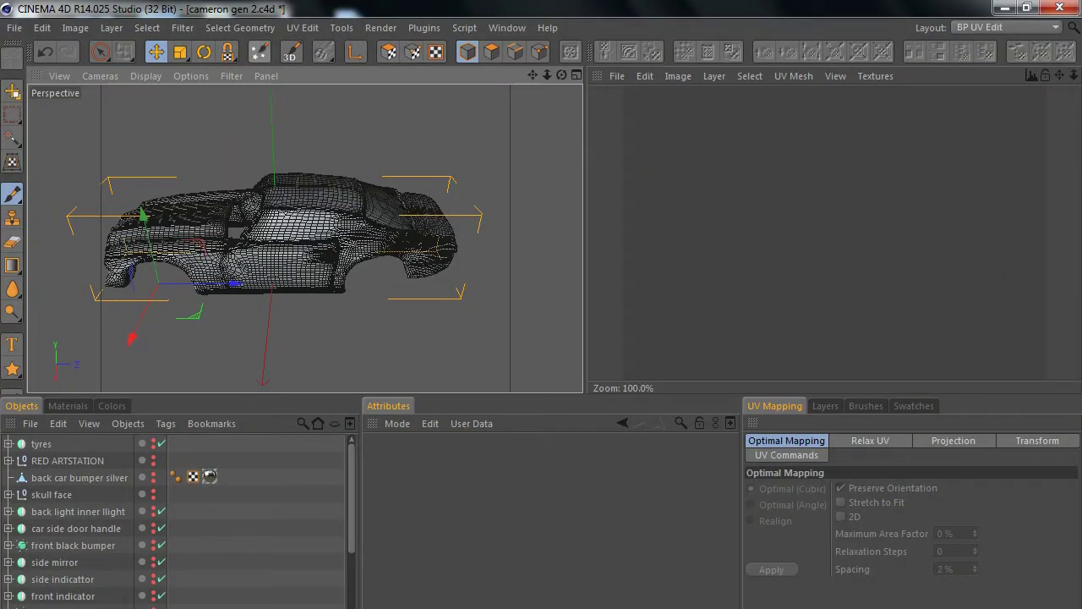
left_click(259, 51)
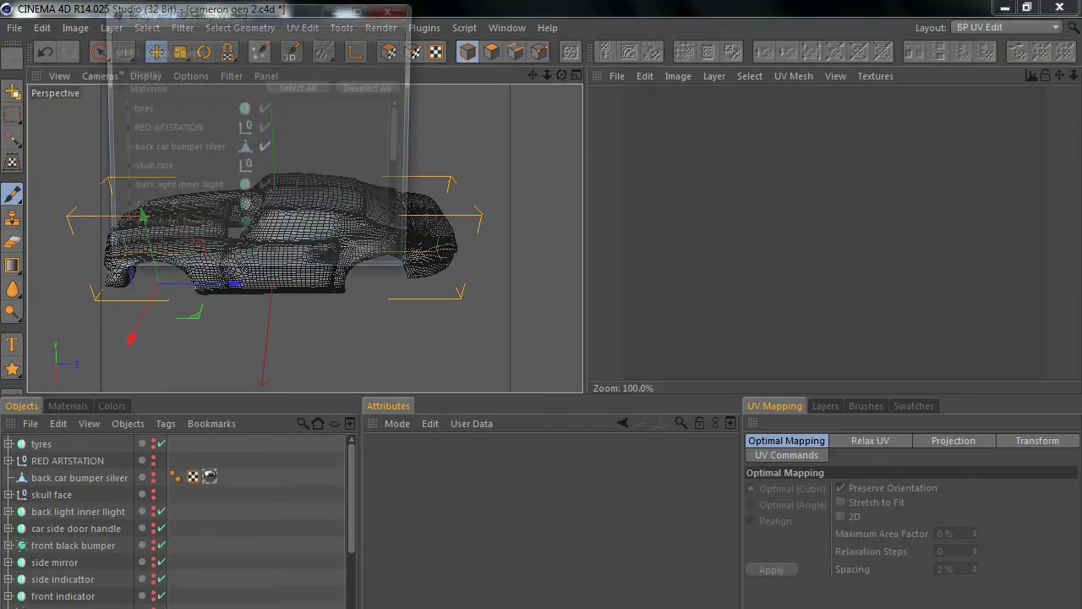
left_click(265, 128)
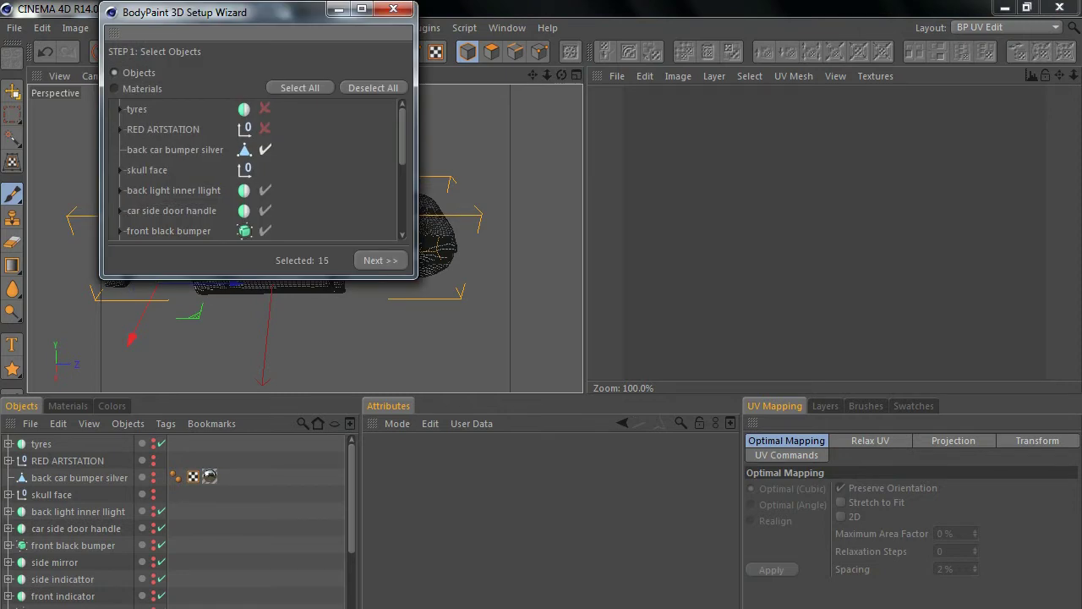
left_click(264, 149)
left_click(265, 190)
left_click(264, 210)
scroll(254, 170, "down", 3)
scroll(254, 169, "up", 1)
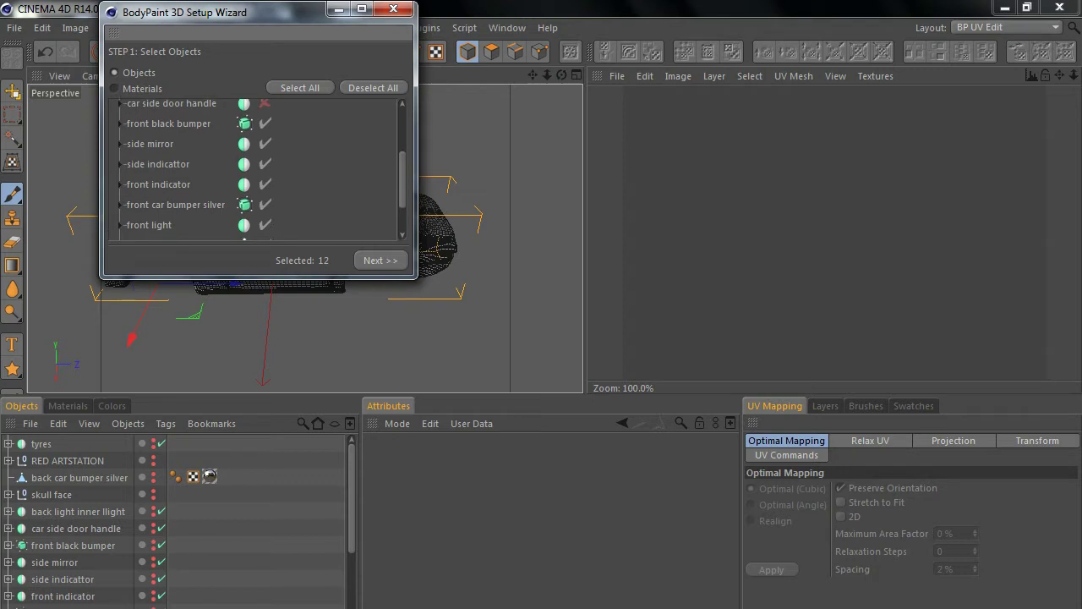
- Untick the bumpers, mirrors, indicators, front light and grill so only car body stays selected
left_click(264, 123)
left_click(264, 143)
left_click(265, 163)
left_click(265, 184)
left_click(264, 204)
left_click(264, 224)
scroll(264, 224, "down", 3)
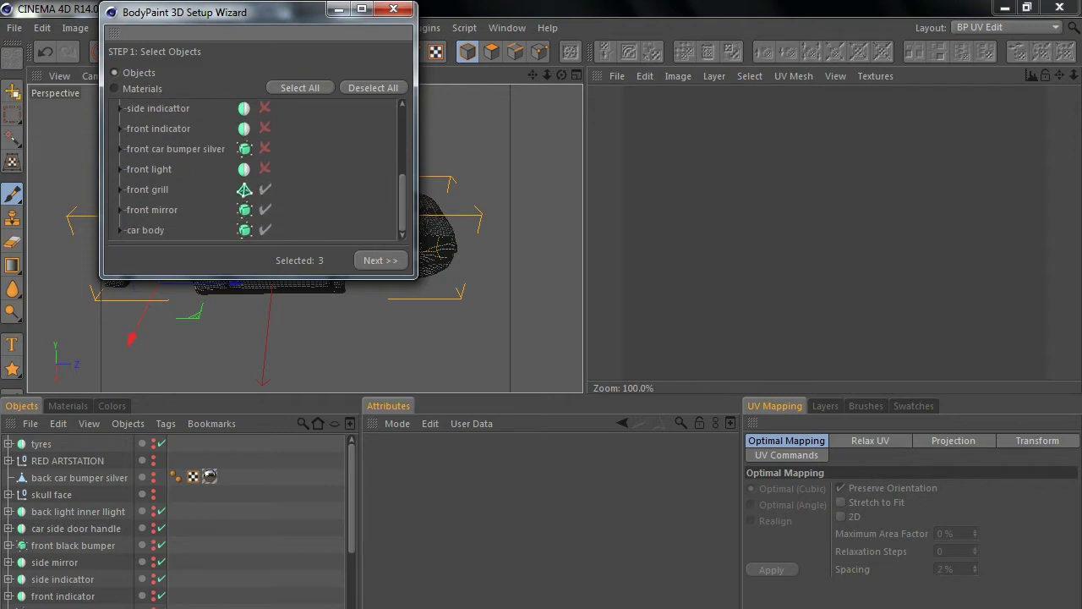
left_click(265, 189)
left_click(265, 209)
- Finish the wizard with default UV and material settings, creating Mat.6 with a 709x1024 texture
left_click(381, 260)
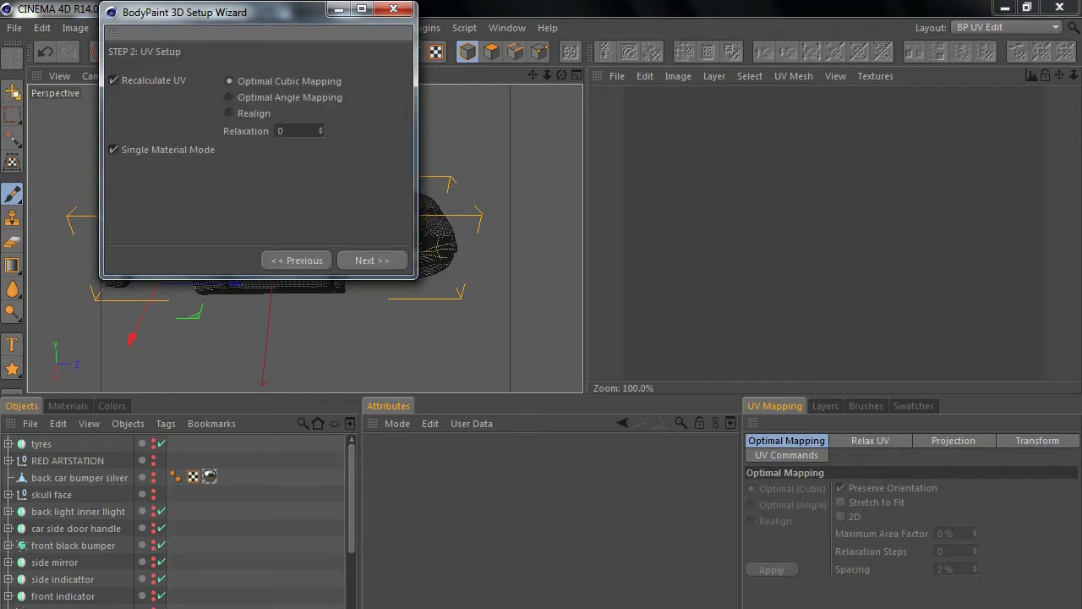
left_click(373, 260)
left_click(372, 259)
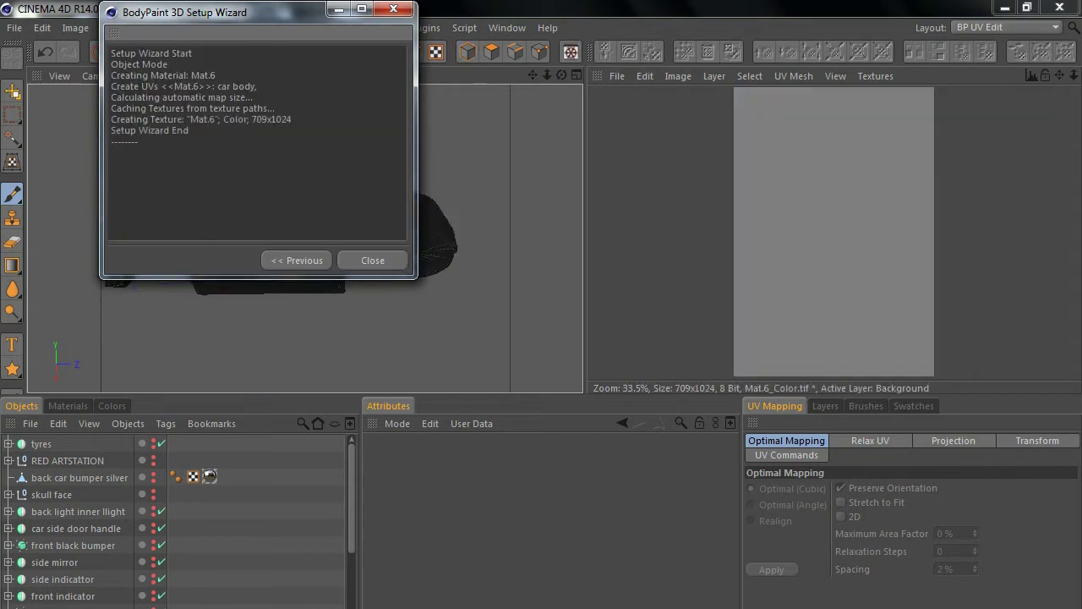
left_click(371, 258)
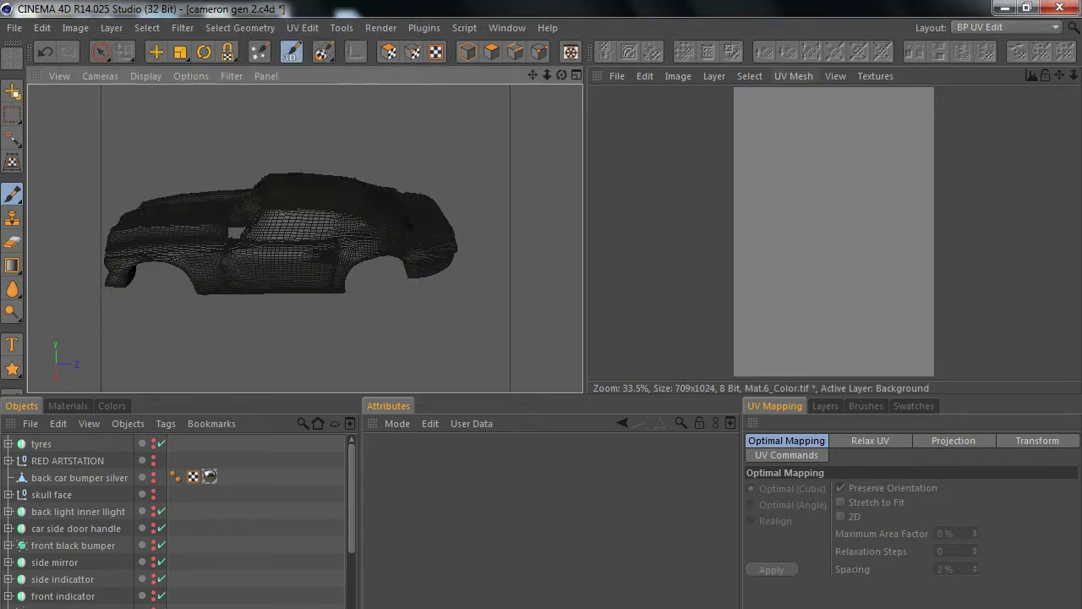
- Turn on Show UV Mesh so the car body's UV islands appear over the Mat.6_Color texture
left_click(793, 76)
left_click(787, 100)
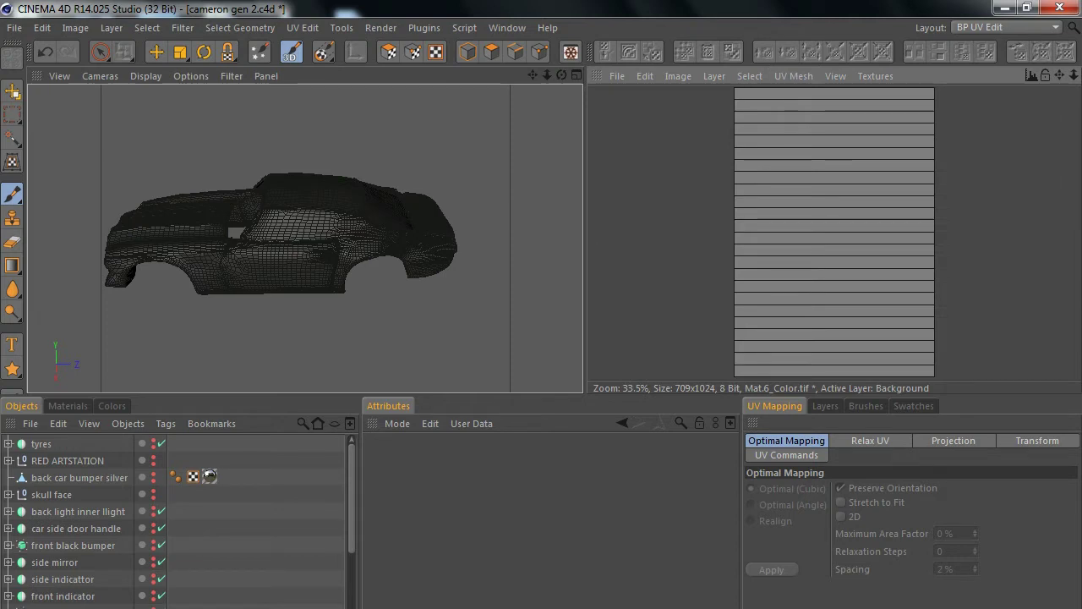
scroll(177, 515, "down", 3)
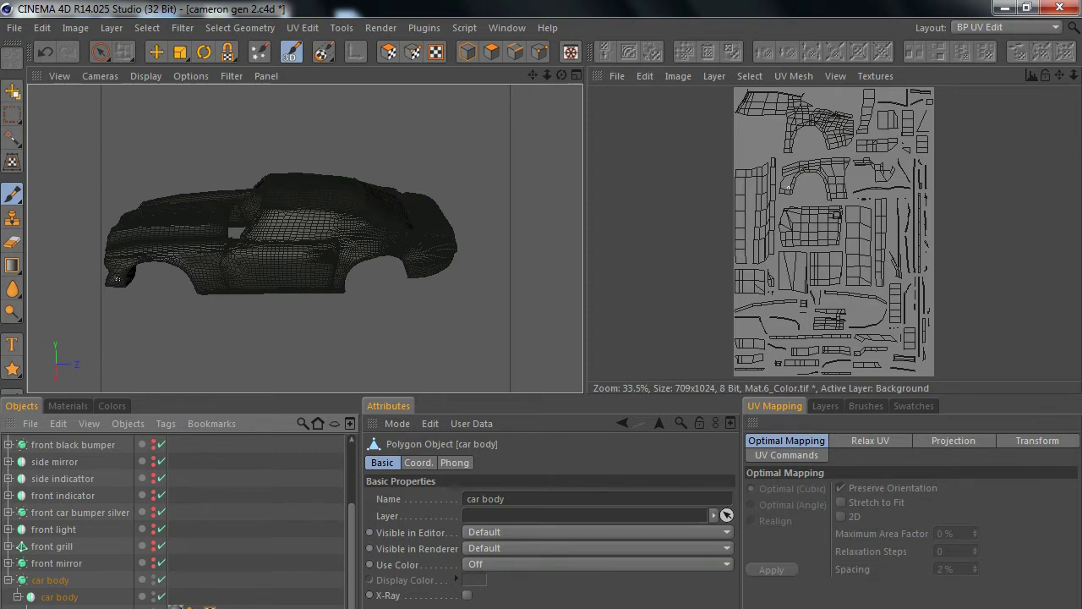
- Paint white over the front, lower-left, roof, rear, left-edge and top UV islands
left_click_drag(786, 187, 791, 176)
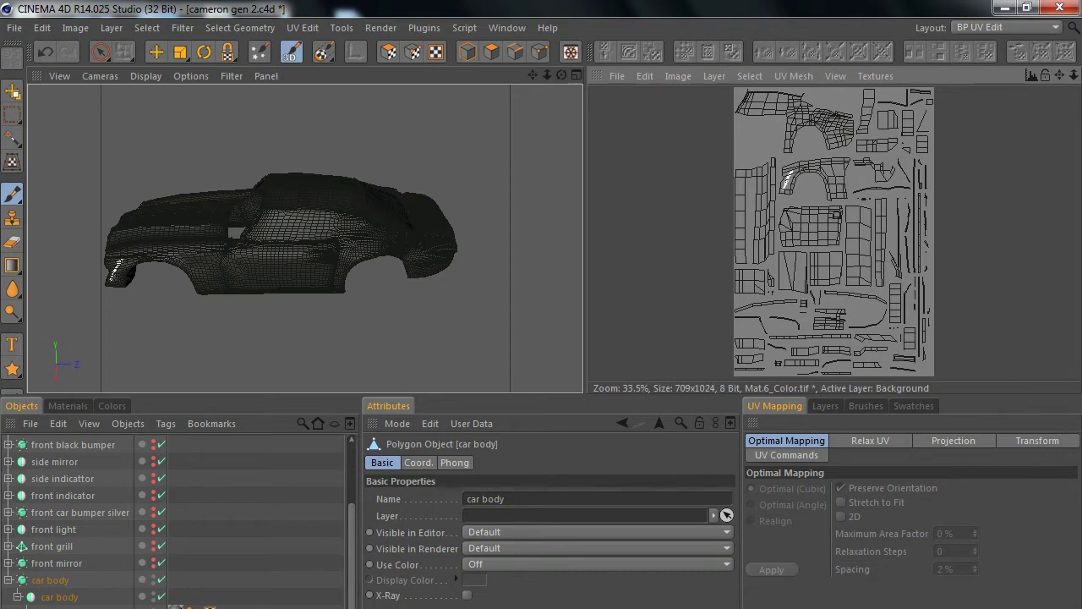
mouse_move(783, 180)
left_mouse_down()
mouse_move(790, 190)
mouse_move(821, 165)
mouse_move(839, 191)
mouse_move(816, 176)
left_mouse_up()
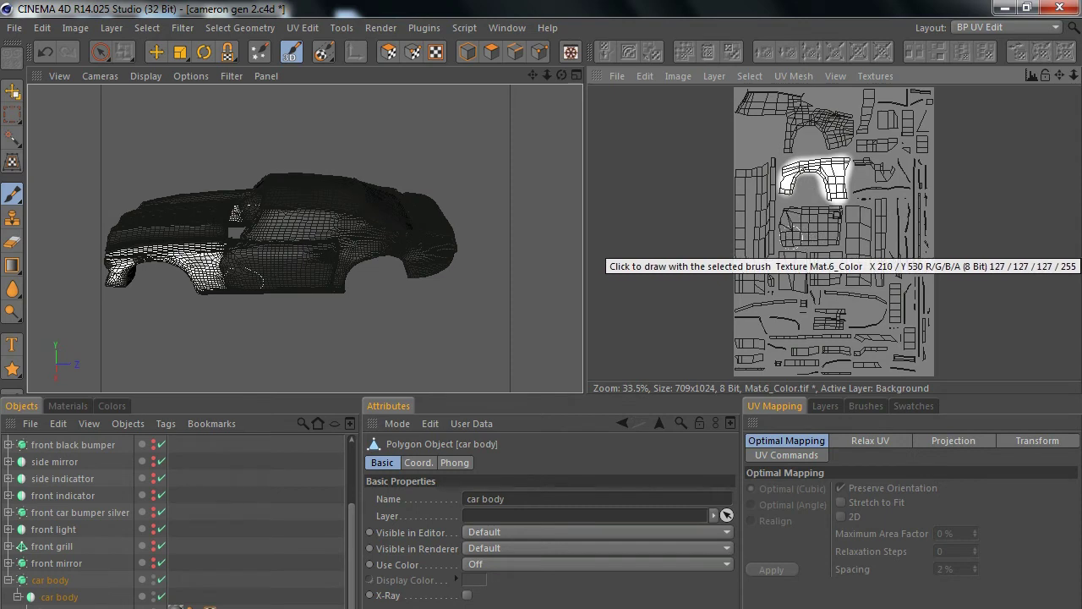
mouse_move(795, 231)
left_mouse_down()
mouse_move(830, 237)
mouse_move(839, 222)
mouse_move(788, 210)
mouse_move(788, 233)
mouse_move(830, 223)
mouse_move(795, 218)
mouse_move(794, 289)
mouse_move(802, 260)
mouse_move(776, 279)
mouse_move(800, 291)
left_mouse_up()
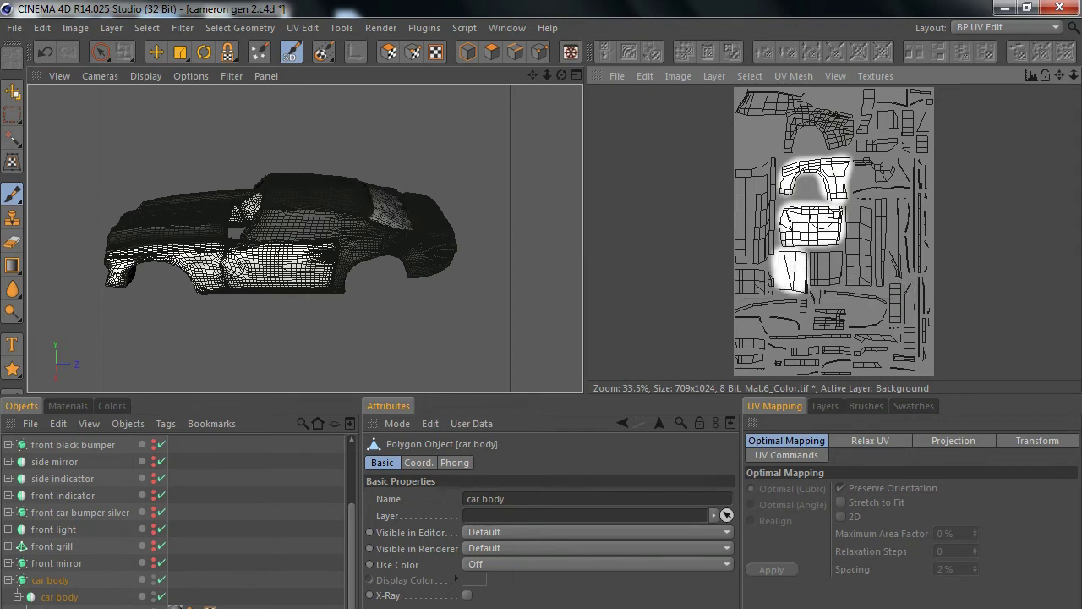
mouse_move(372, 247)
left_mouse_down()
mouse_move(423, 255)
mouse_move(441, 237)
mouse_move(434, 224)
left_mouse_up()
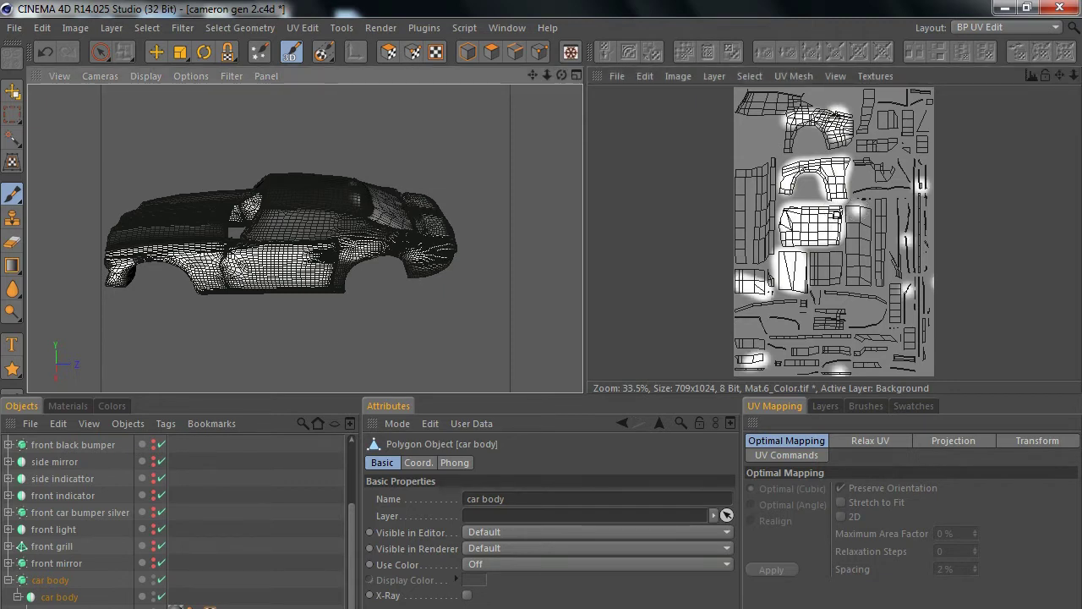
mouse_move(407, 258)
left_mouse_down()
mouse_move(347, 268)
mouse_move(326, 216)
mouse_move(351, 197)
mouse_move(270, 200)
left_mouse_up()
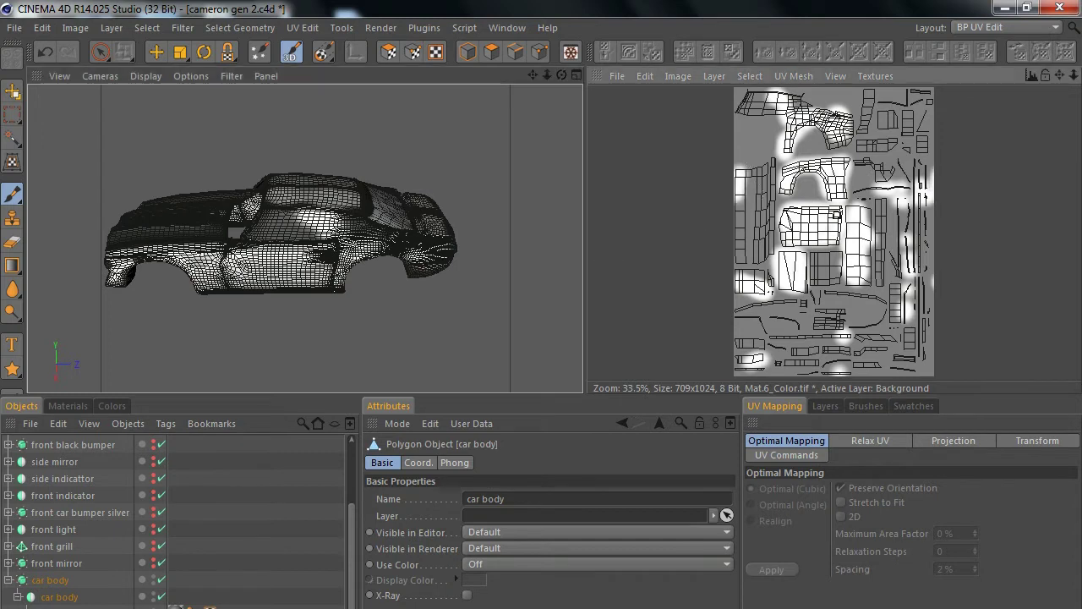
mouse_move(745, 192)
left_mouse_down()
mouse_move(751, 269)
mouse_move(757, 181)
mouse_move(773, 249)
mouse_move(777, 182)
mouse_move(744, 169)
left_mouse_up()
mouse_move(751, 118)
left_mouse_down()
mouse_move(816, 98)
mouse_move(741, 118)
mouse_move(777, 118)
left_mouse_up()
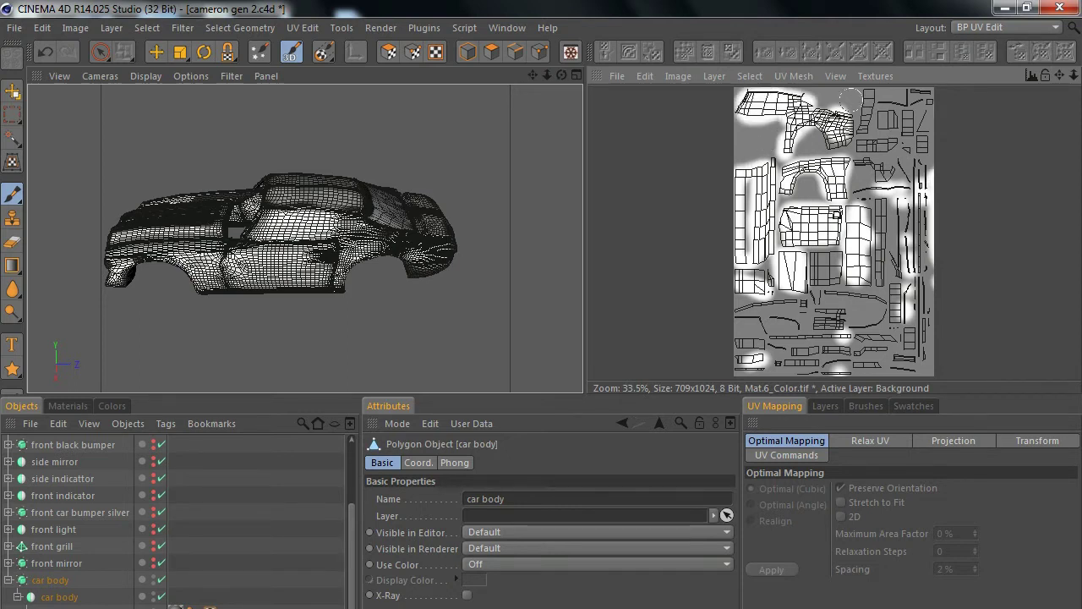
mouse_move(871, 93)
left_mouse_down()
mouse_move(867, 131)
mouse_move(893, 118)
mouse_move(898, 94)
mouse_move(913, 98)
mouse_move(925, 296)
mouse_move(921, 348)
mouse_move(898, 364)
mouse_move(907, 326)
left_mouse_up()
- Switch to the BP 3D Paint layout and brush white over the hood's dark stripes and rear spoiler
left_click(1006, 27)
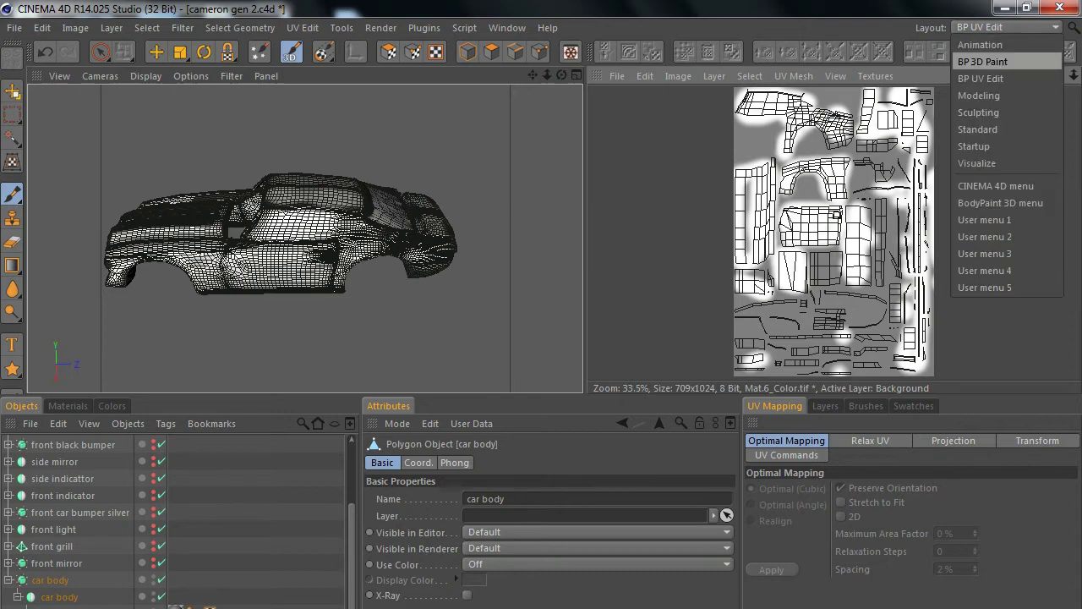
left_click(983, 62)
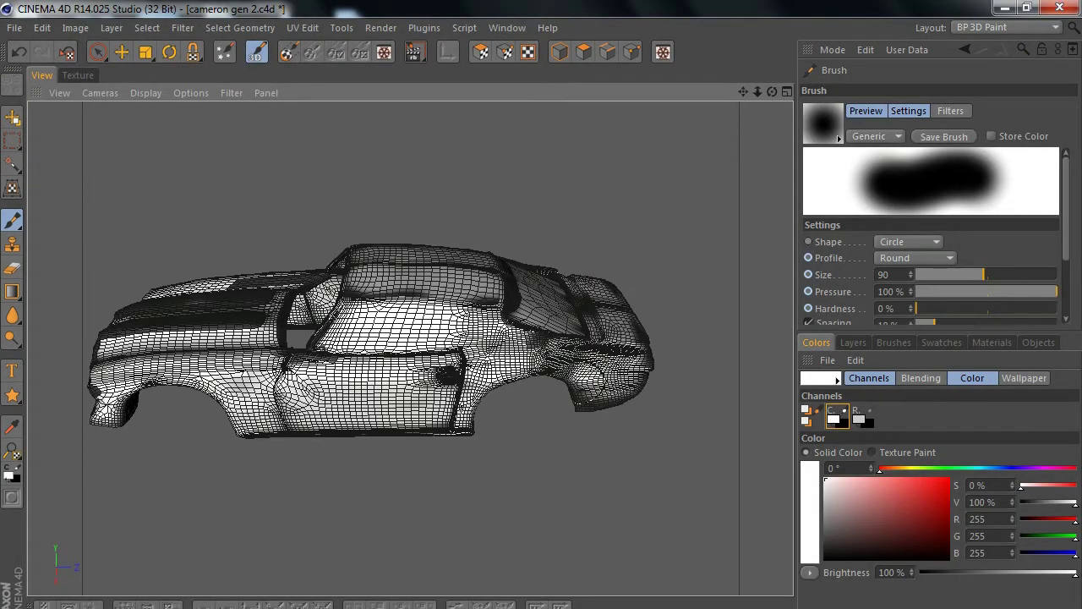
mouse_move(254, 320)
left_mouse_down()
mouse_move(211, 308)
mouse_move(114, 339)
left_mouse_up()
mouse_move(220, 325)
left_mouse_down()
mouse_move(148, 316)
mouse_move(148, 330)
mouse_move(135, 313)
mouse_move(360, 296)
left_mouse_up()
left_click_drag(249, 301, 308, 347)
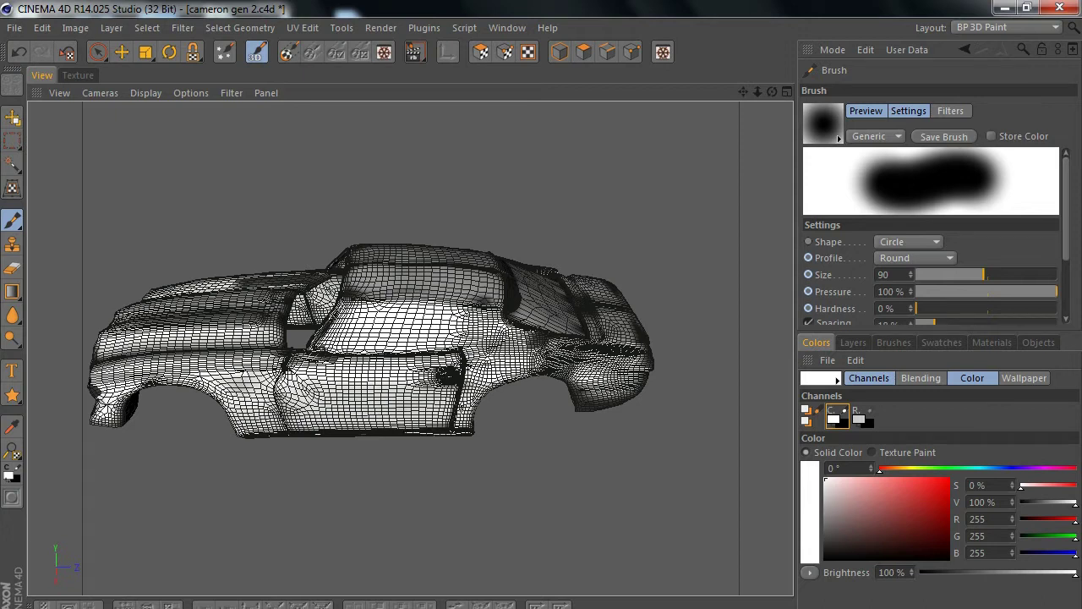
left_click_drag(568, 292, 589, 320)
- Browse the Layers, Brushes and Swatches tabs, checking the brush library's display and file options
left_click(853, 342)
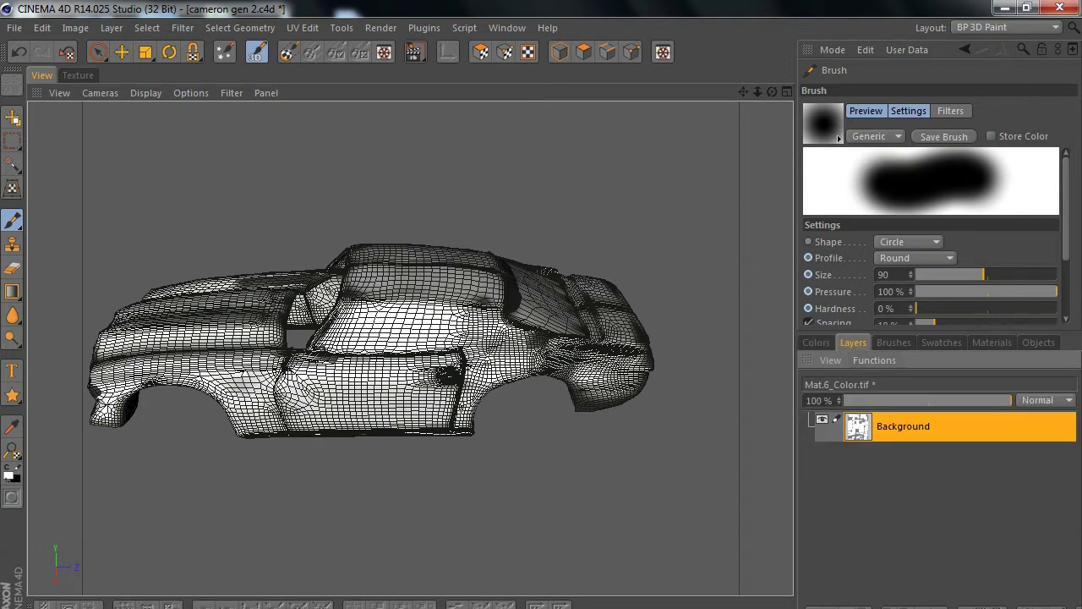
left_click(894, 341)
left_click(941, 342)
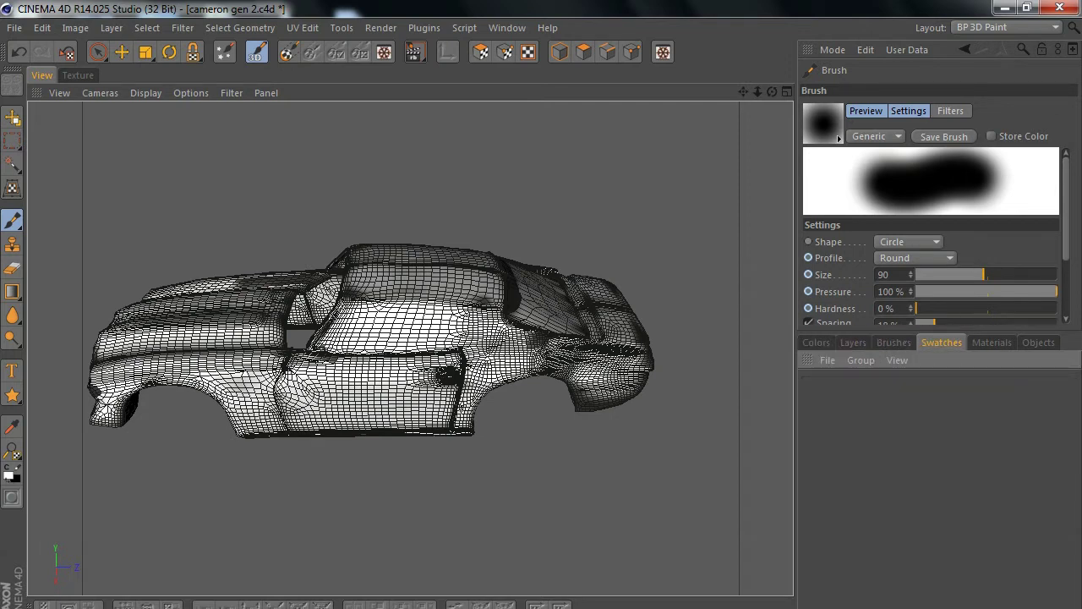
left_click(894, 342)
left_click(897, 359)
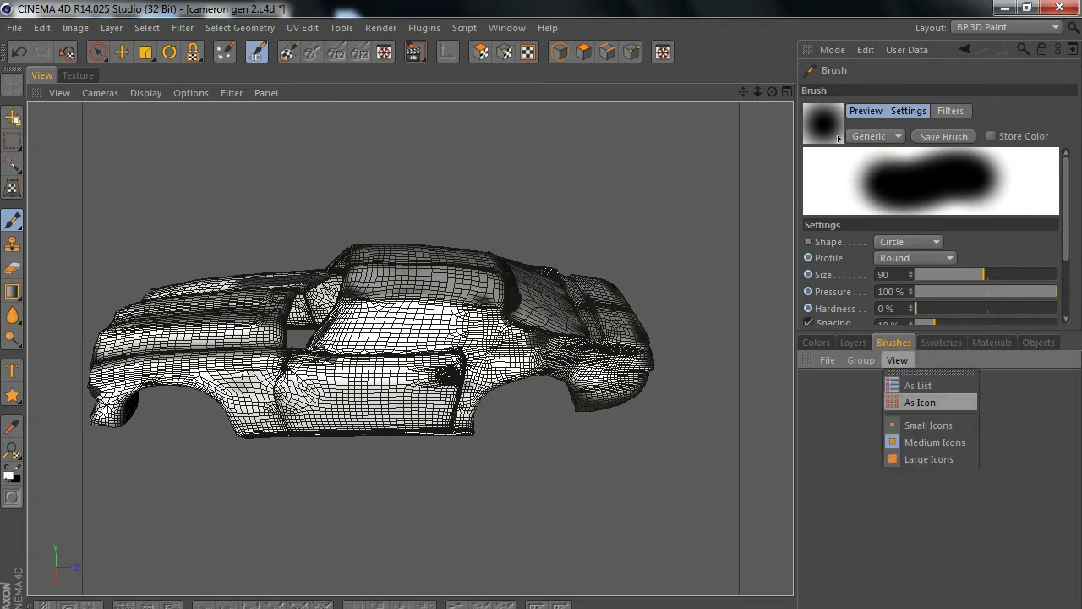
key("Escape")
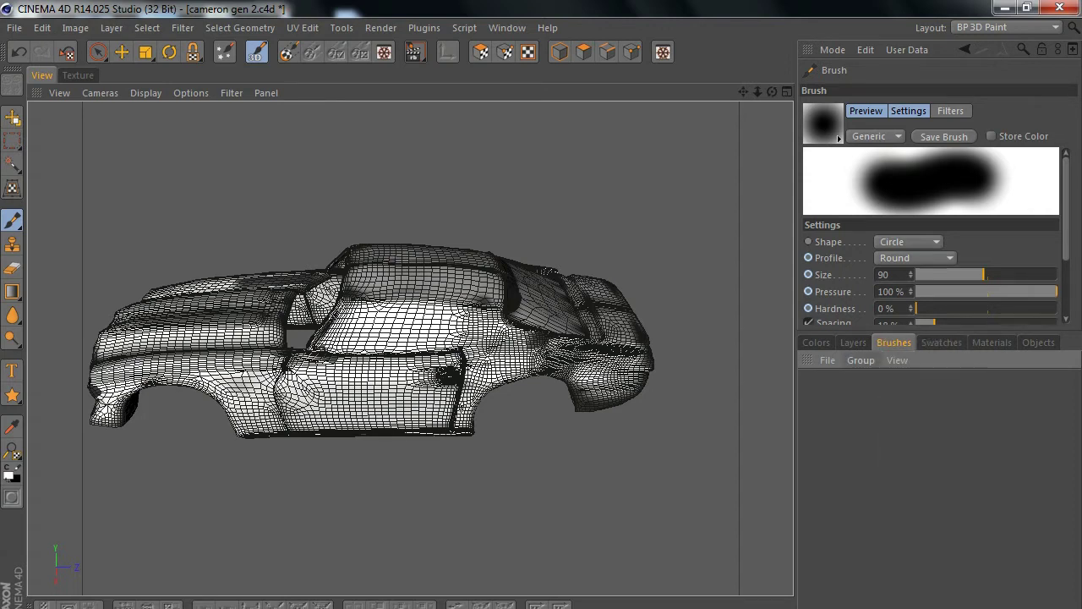
left_click(861, 359)
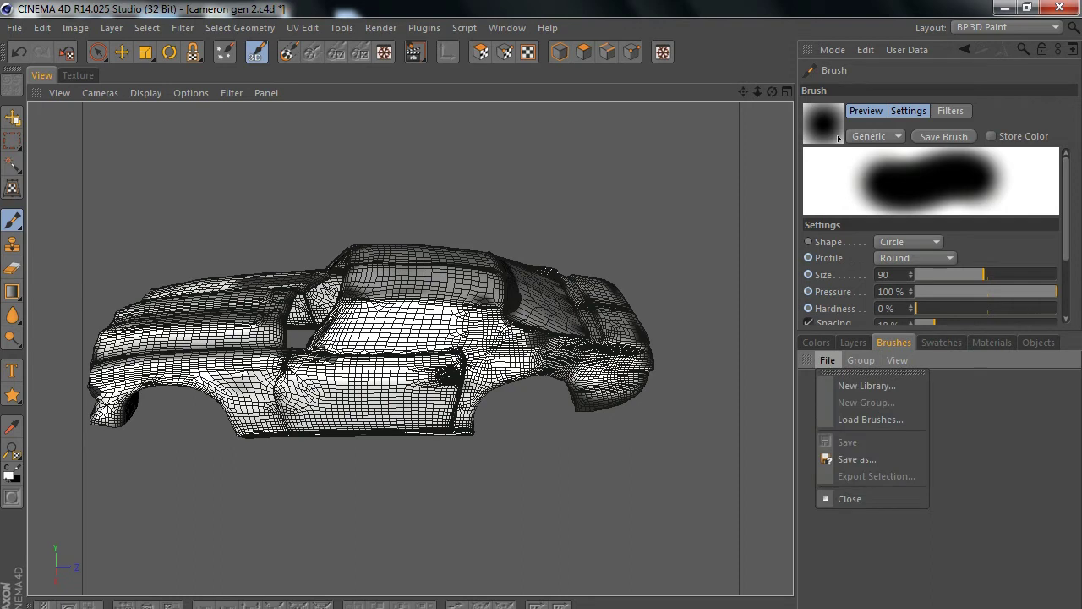
key("Escape")
- Look through the Swatches and Materials lists, then show the Objects list of scene parts
left_click(942, 342)
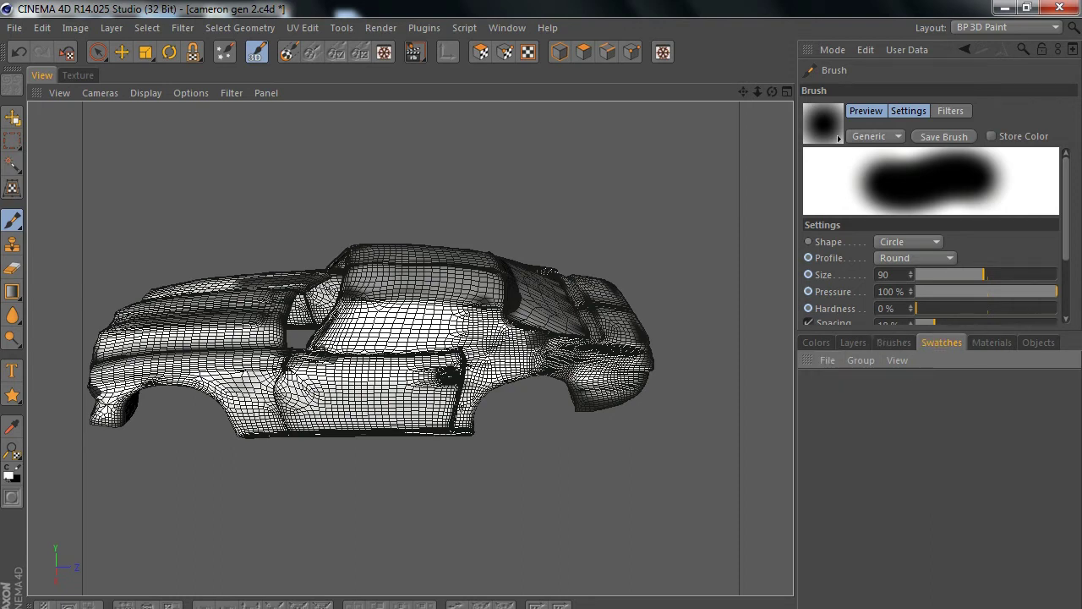
left_click(992, 342)
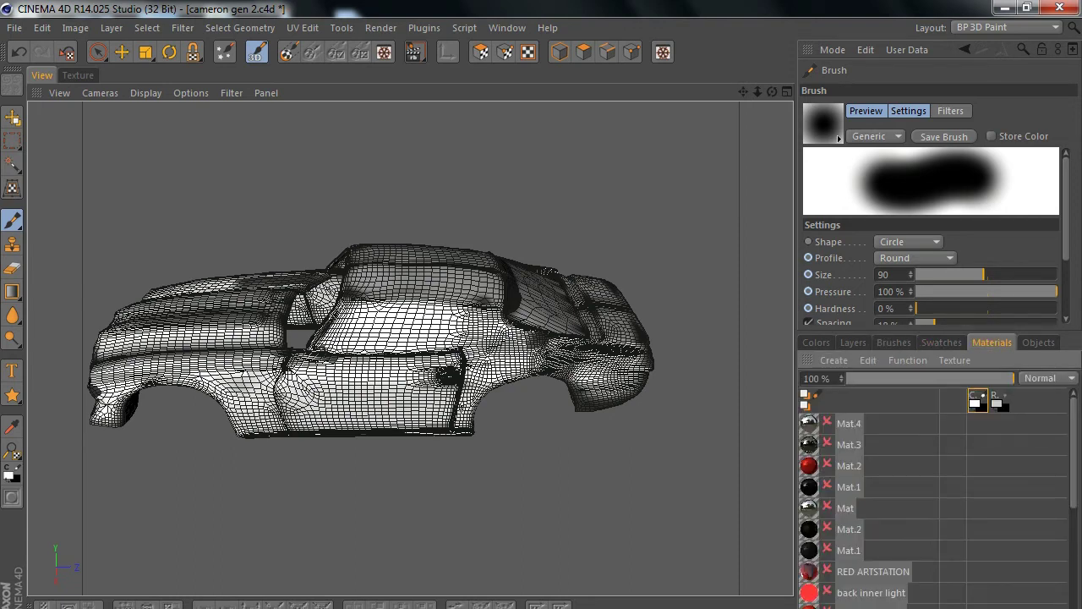
left_click(942, 341)
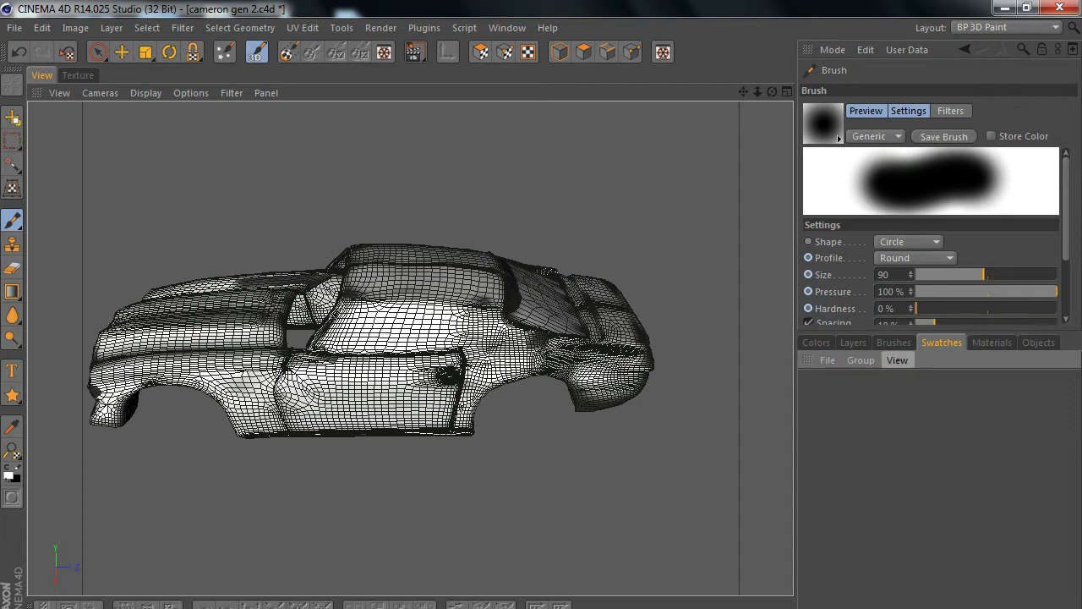
left_click(897, 360)
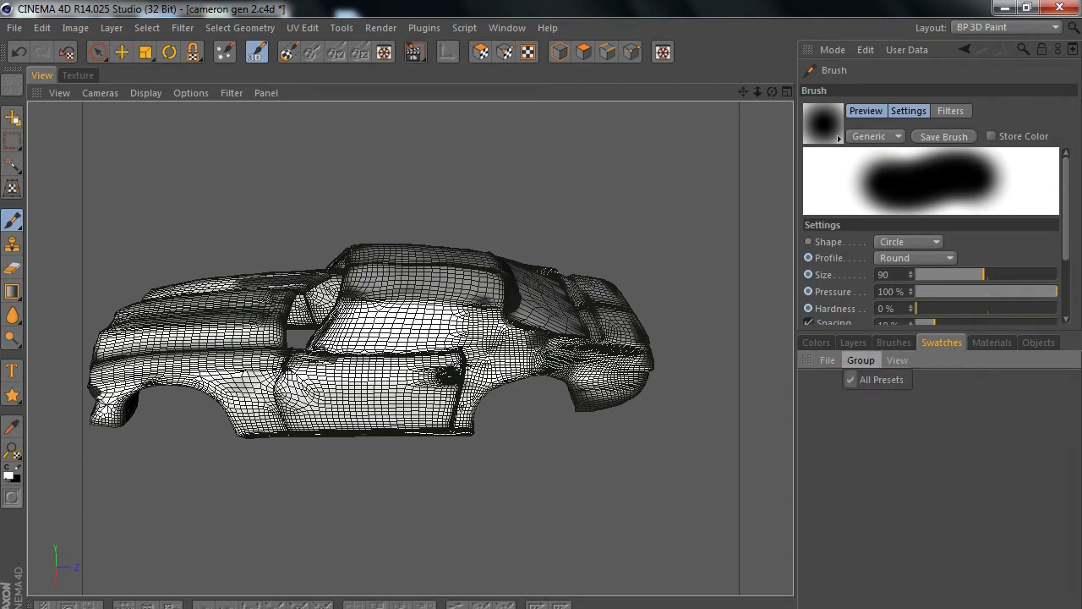
left_click(992, 341)
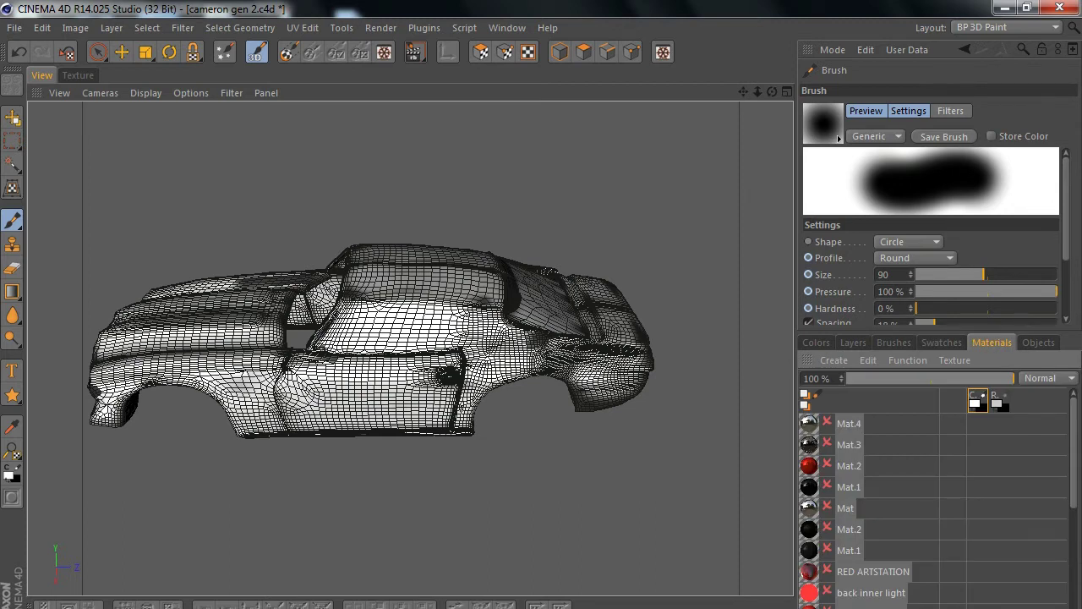
left_click(1038, 342)
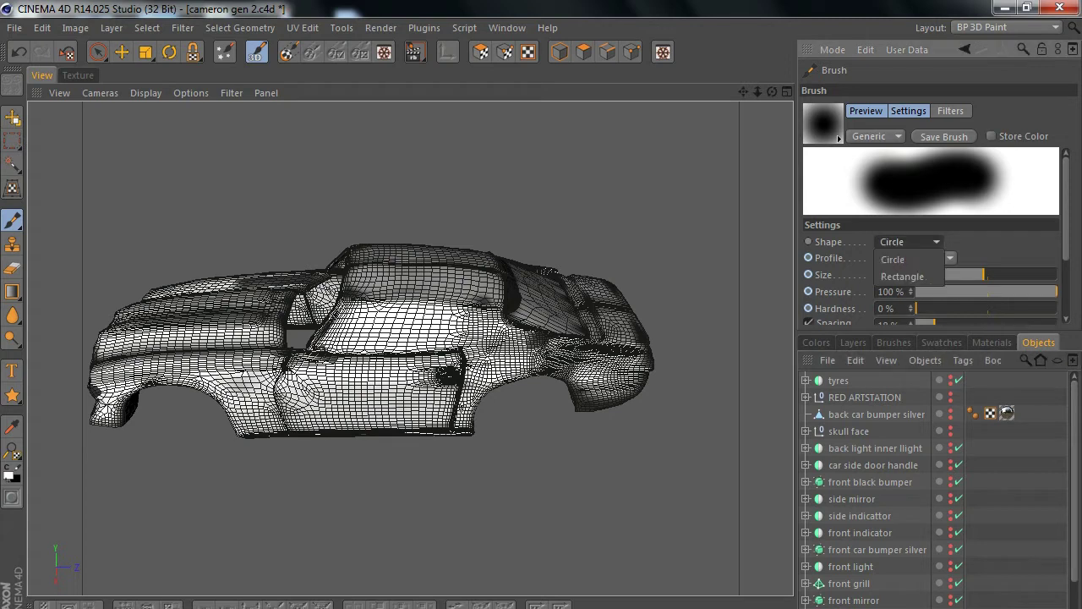
- Try a Rectangle brush tip shape
left_click(909, 241)
left_click(905, 276)
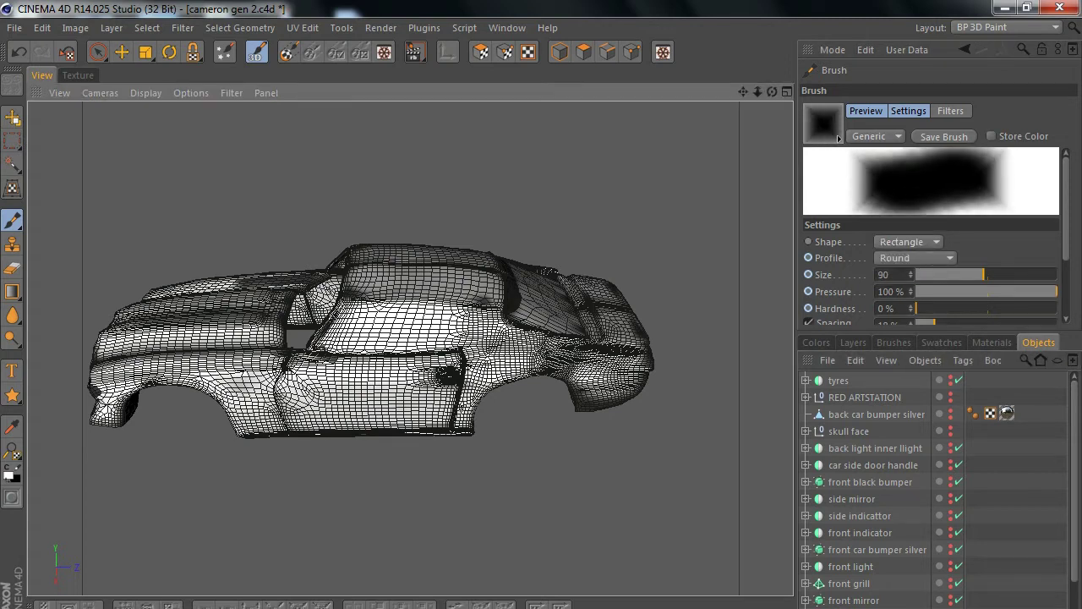
left_click(909, 242)
- Set the brush back to a Circle tip with a Nozzle profile and bring up the colour picker
left_click(904, 259)
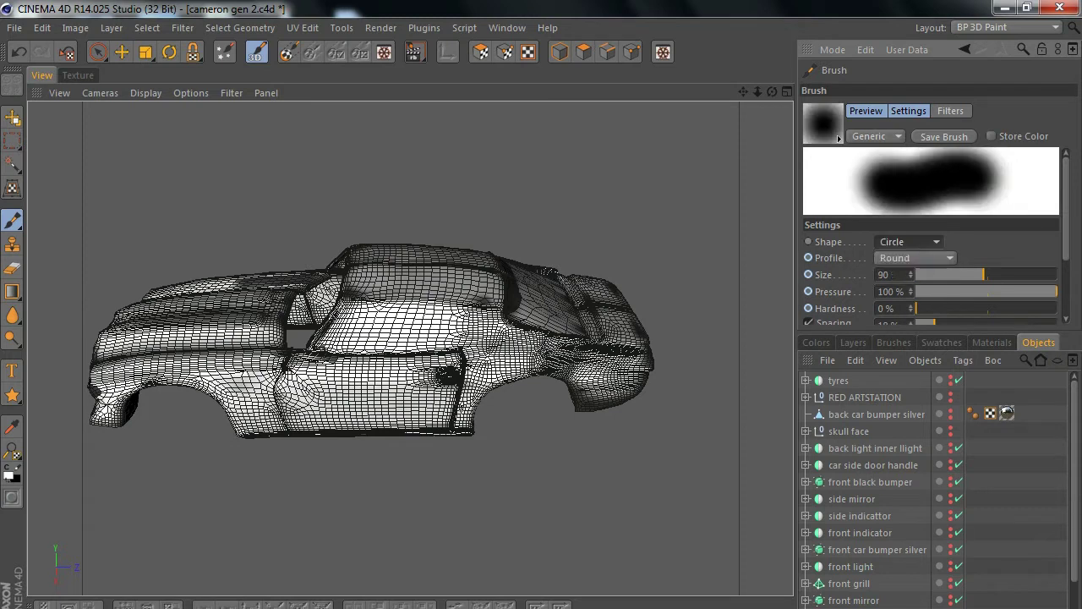
left_click(916, 258)
left_click(909, 290)
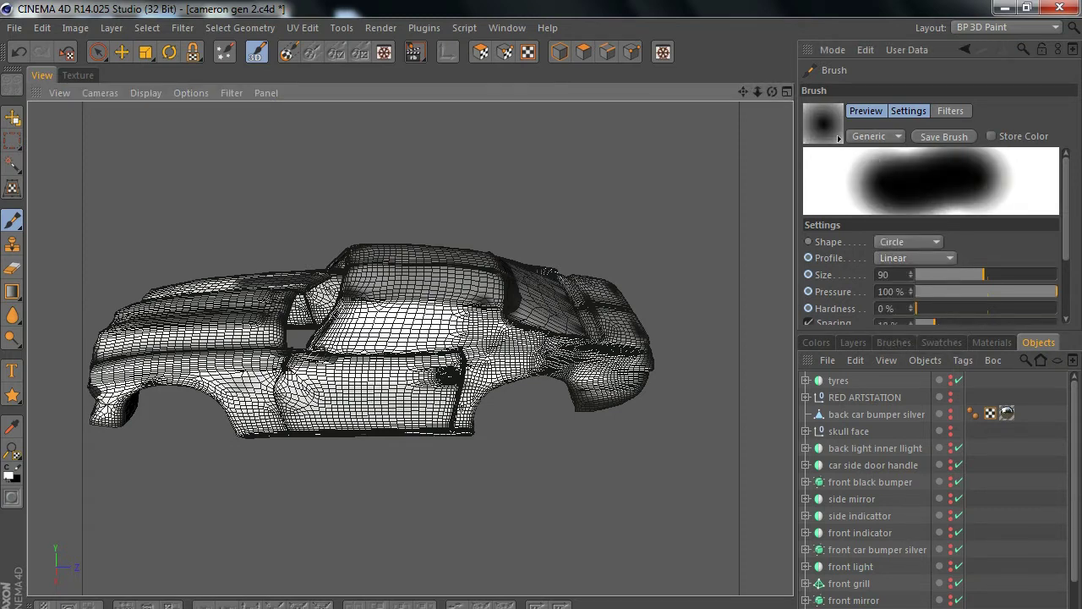
left_click(917, 258)
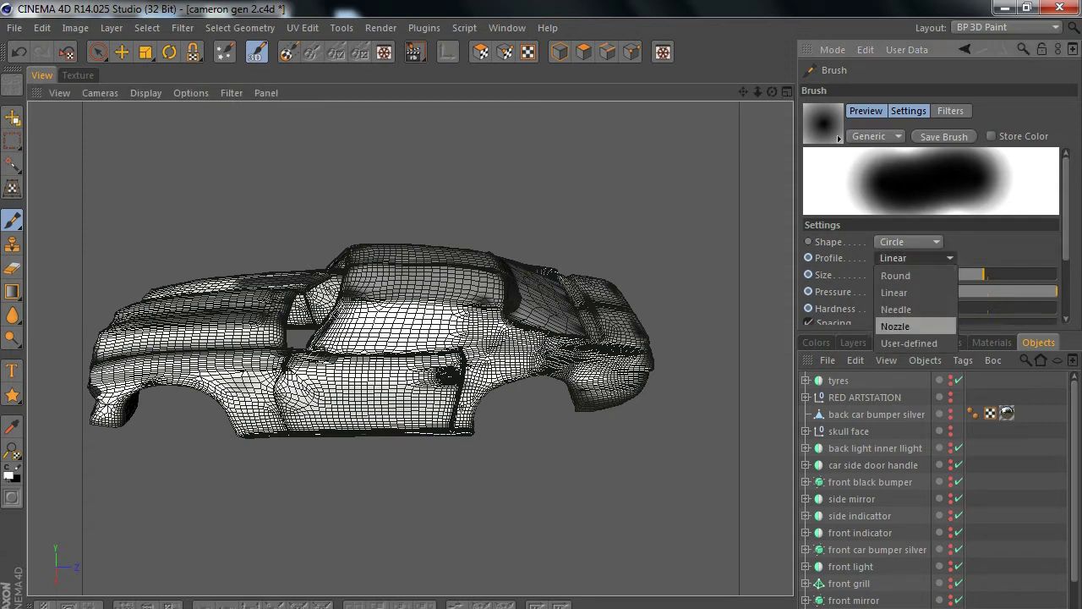
left_click(909, 325)
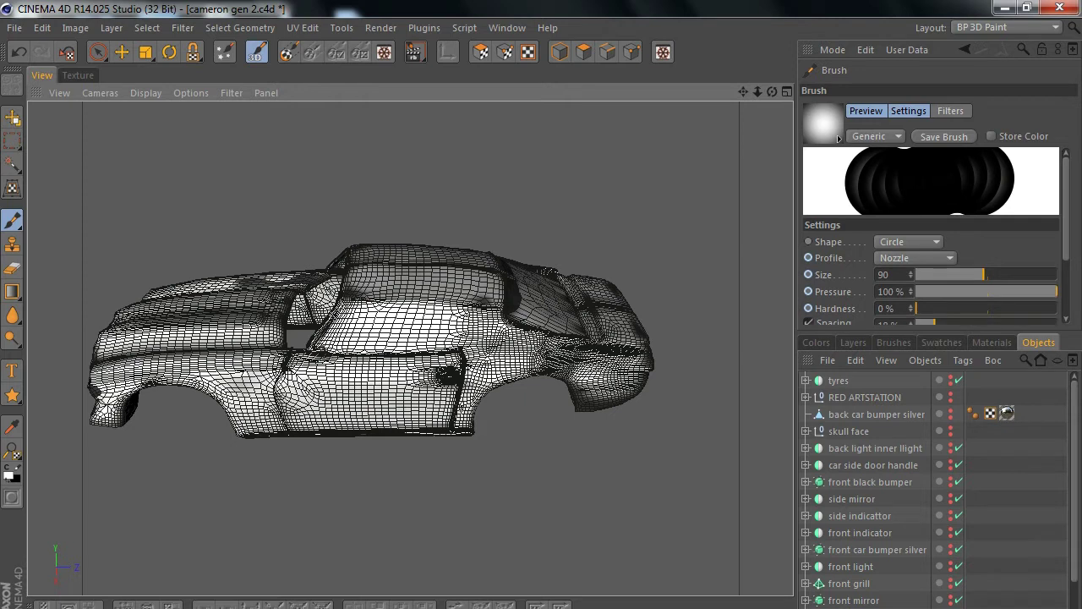
left_click(917, 258)
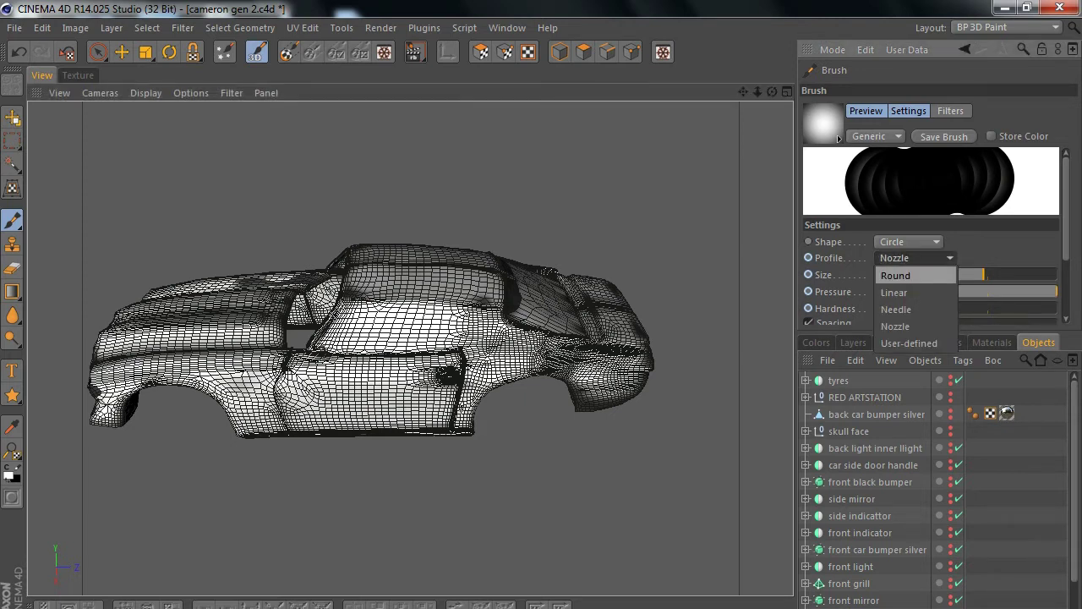
left_click(895, 326)
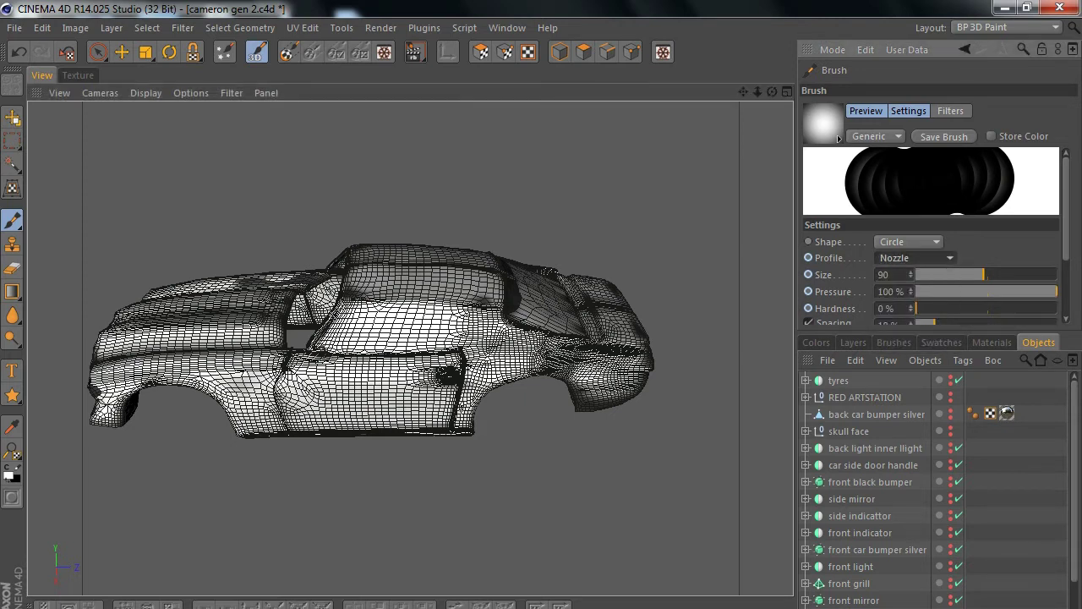
left_click(816, 342)
- Pick red and paint the car's side and front fender, switching the profile to User-defined
left_click(924, 490)
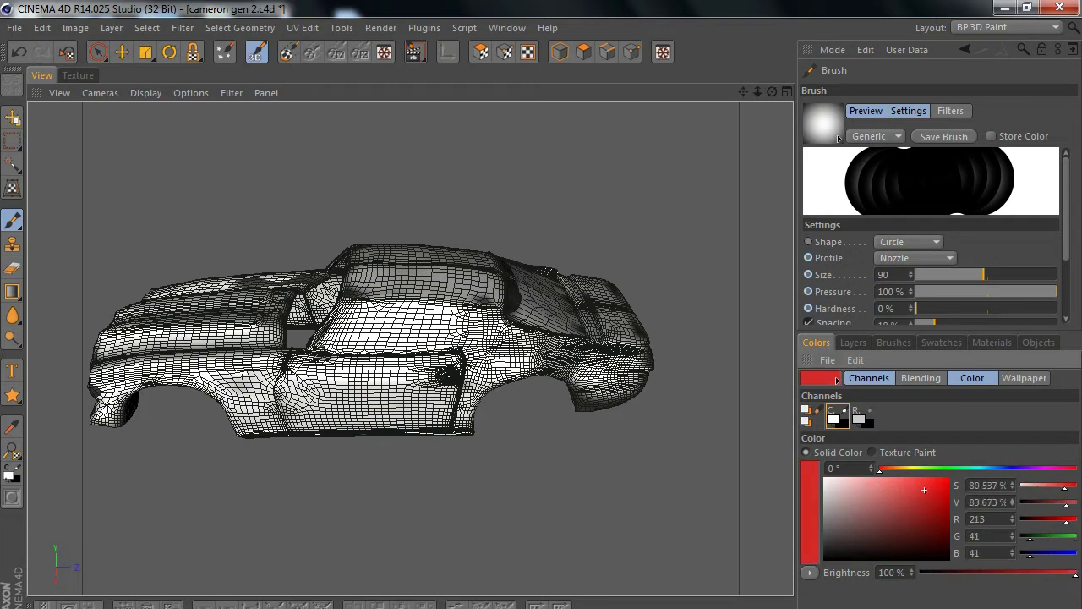
left_click_drag(446, 362, 224, 387)
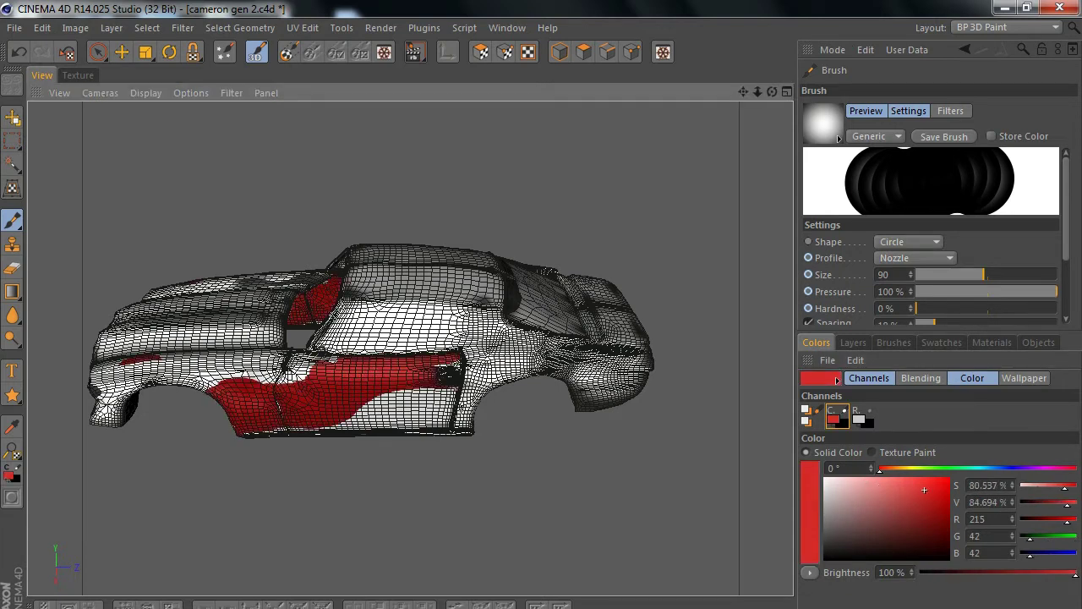
left_click(917, 258)
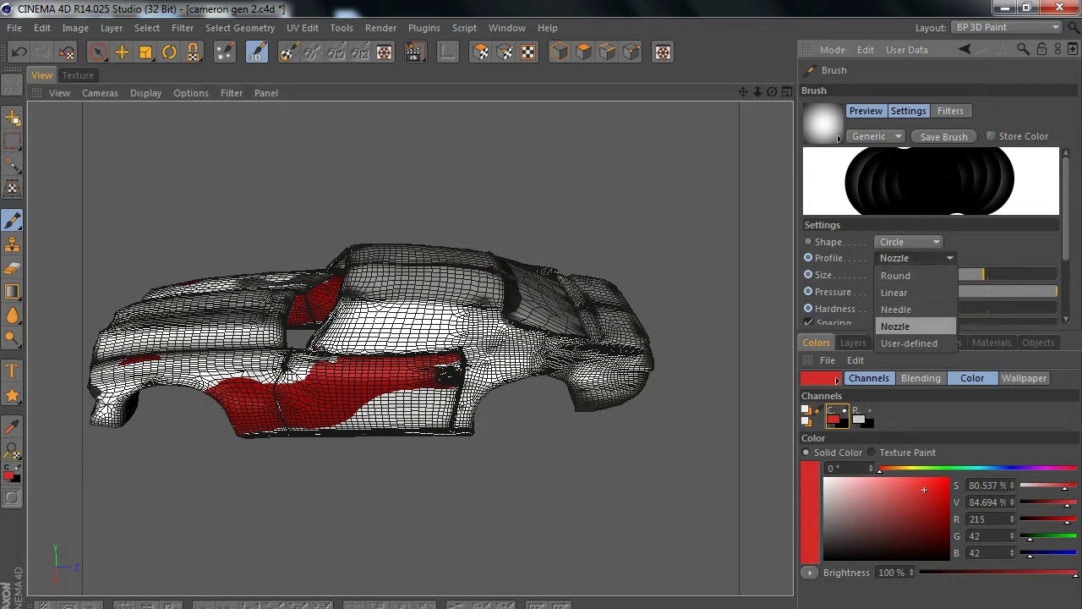
left_click(909, 342)
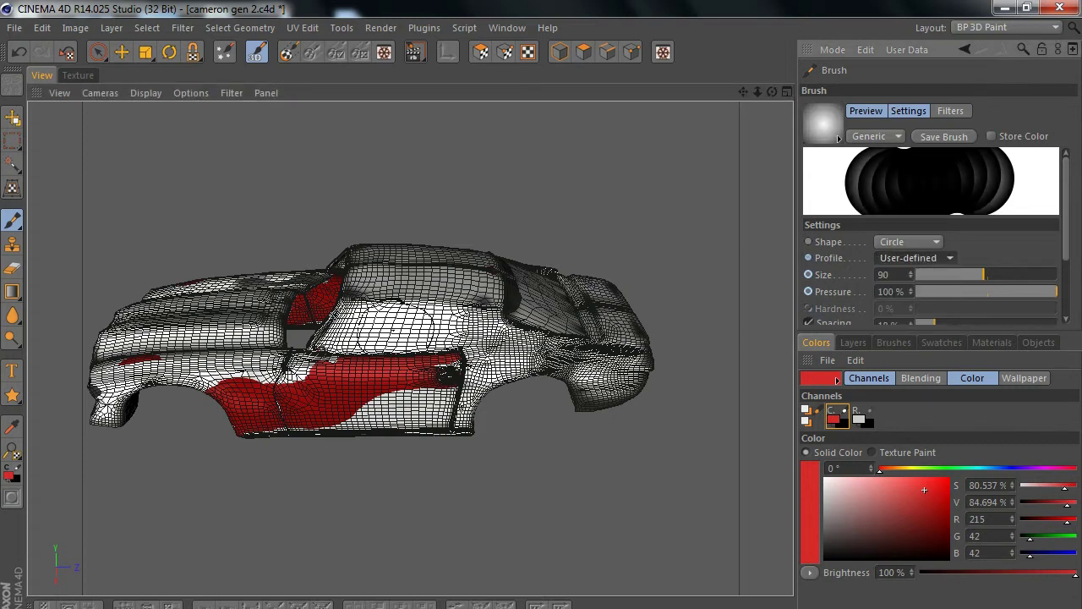
mouse_move(271, 367)
left_mouse_down()
mouse_move(203, 334)
mouse_move(132, 329)
mouse_move(100, 351)
left_mouse_up()
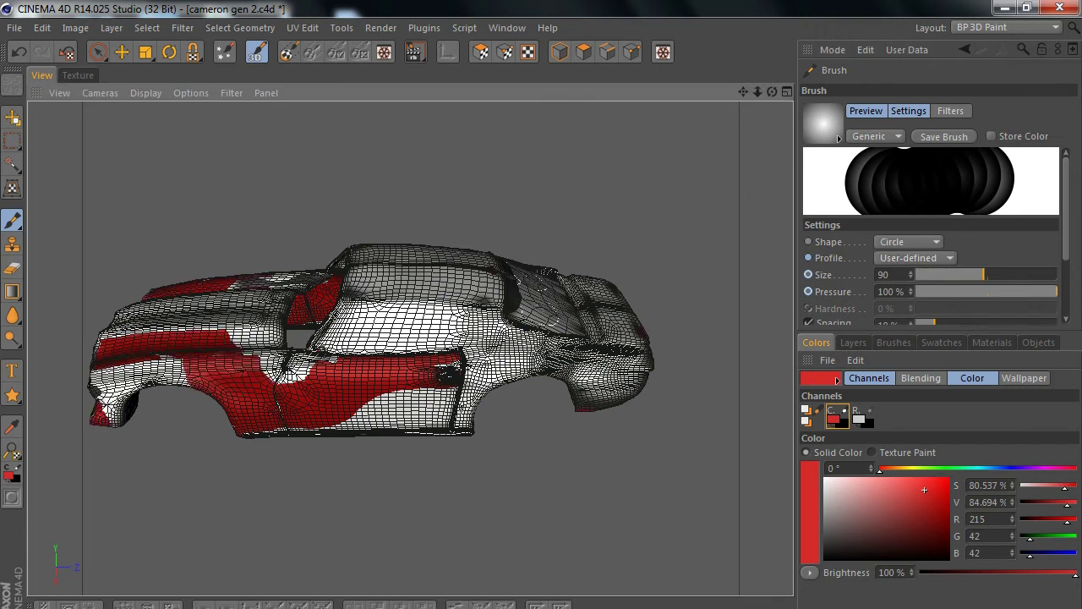
- Paint red across the rear side with a Needle profile and the rear with a Linear profile
left_click(917, 258)
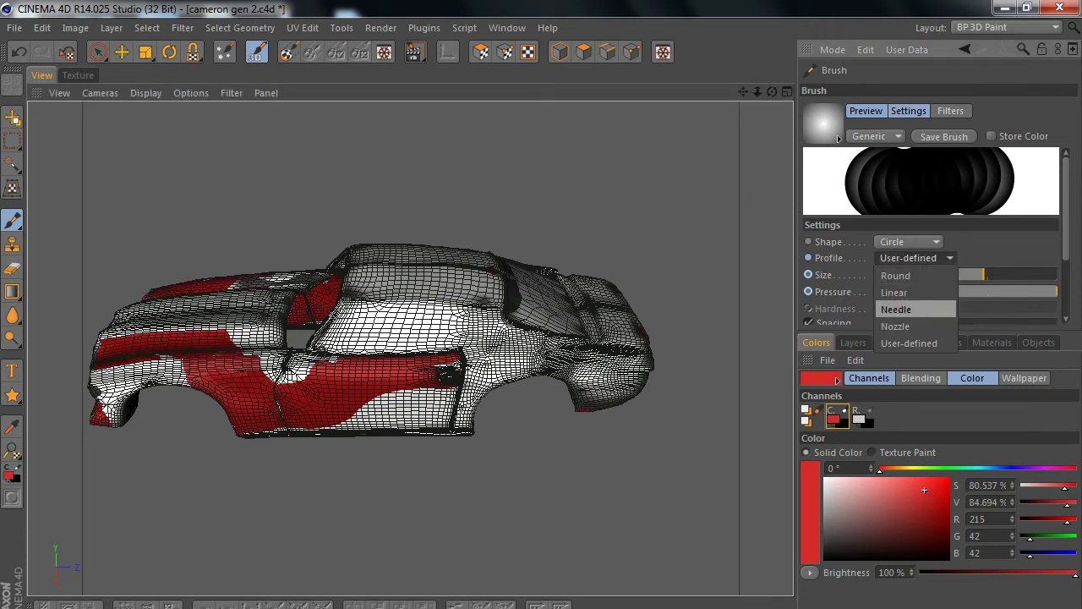
left_click(905, 309)
left_click_drag(456, 355, 590, 377)
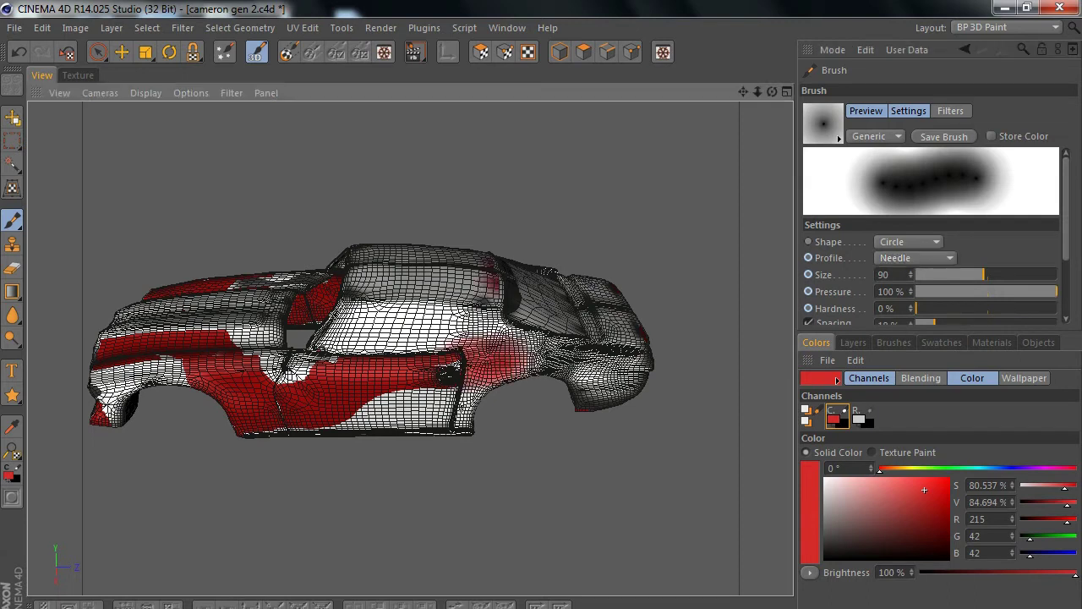
left_click(916, 257)
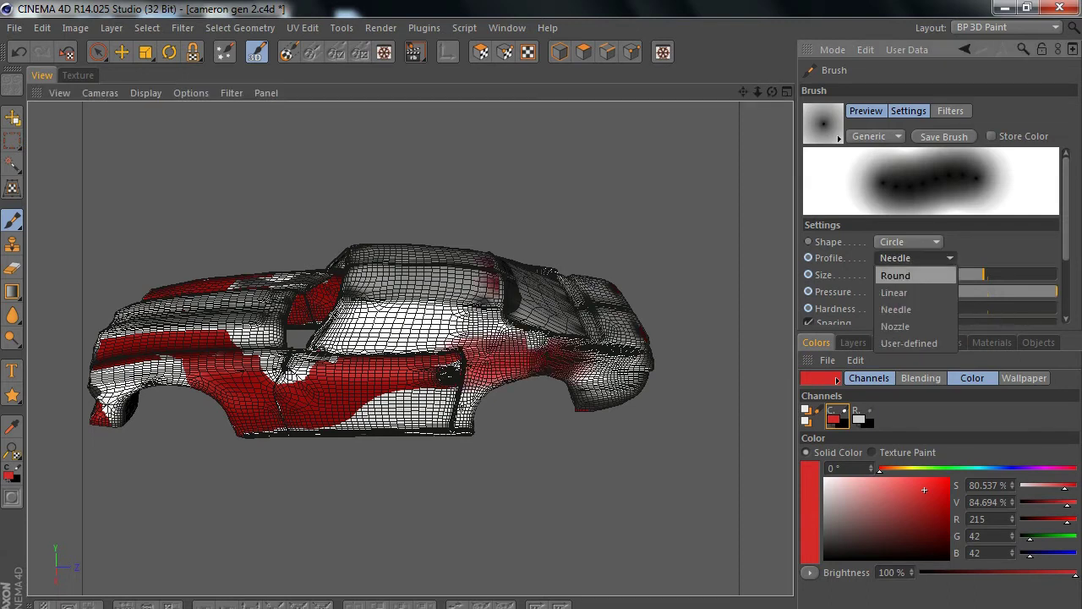
left_click(905, 292)
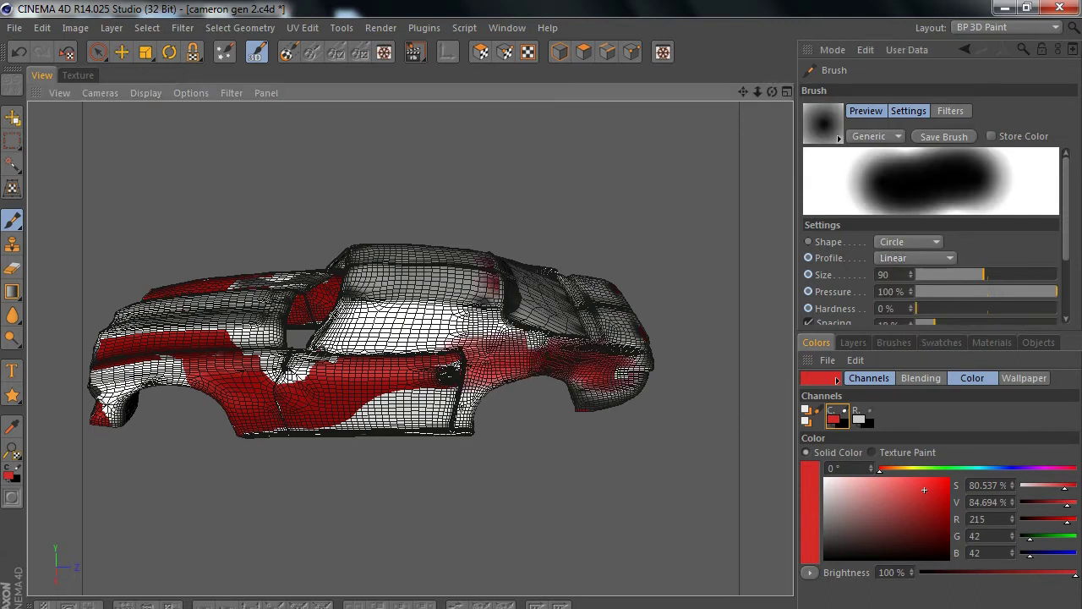
left_click_drag(596, 376, 636, 390)
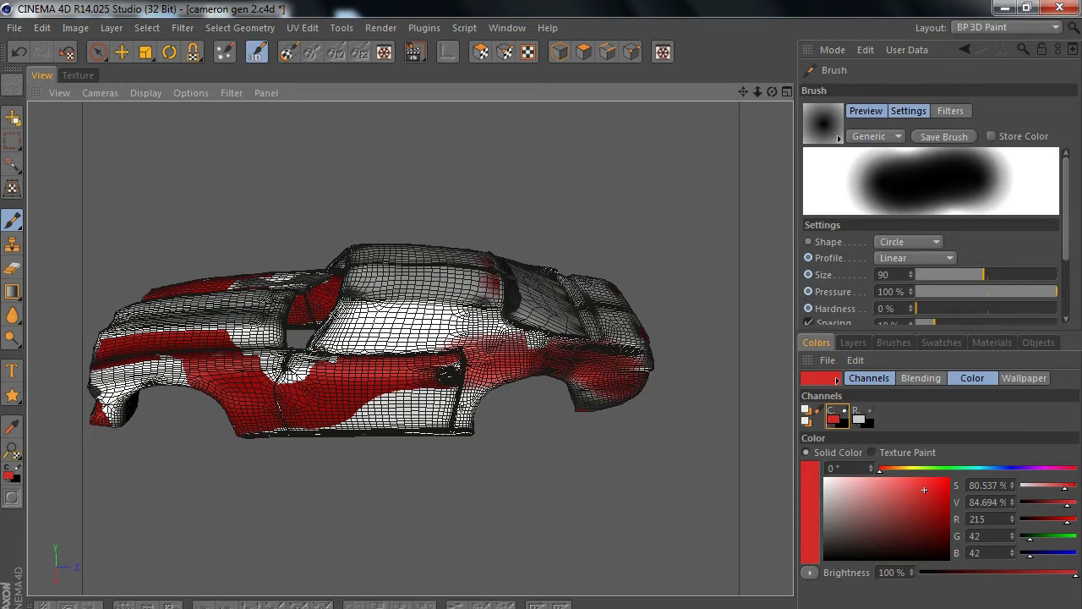
- Keep the Circle brush shape and switch the brush profile to Round
left_click(909, 242)
left_click(894, 260)
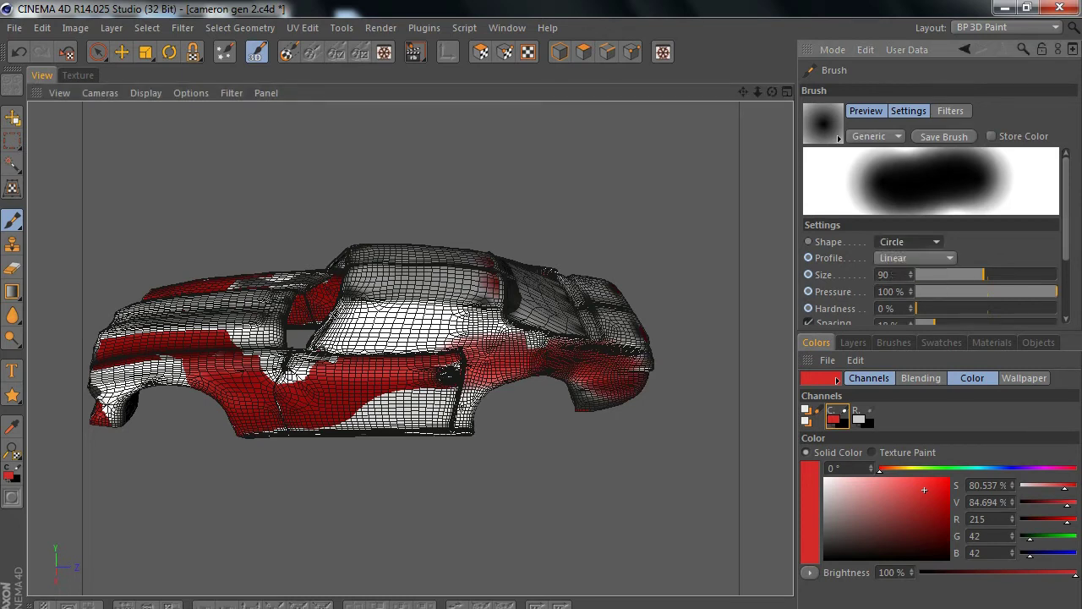
left_click(916, 258)
left_click(896, 274)
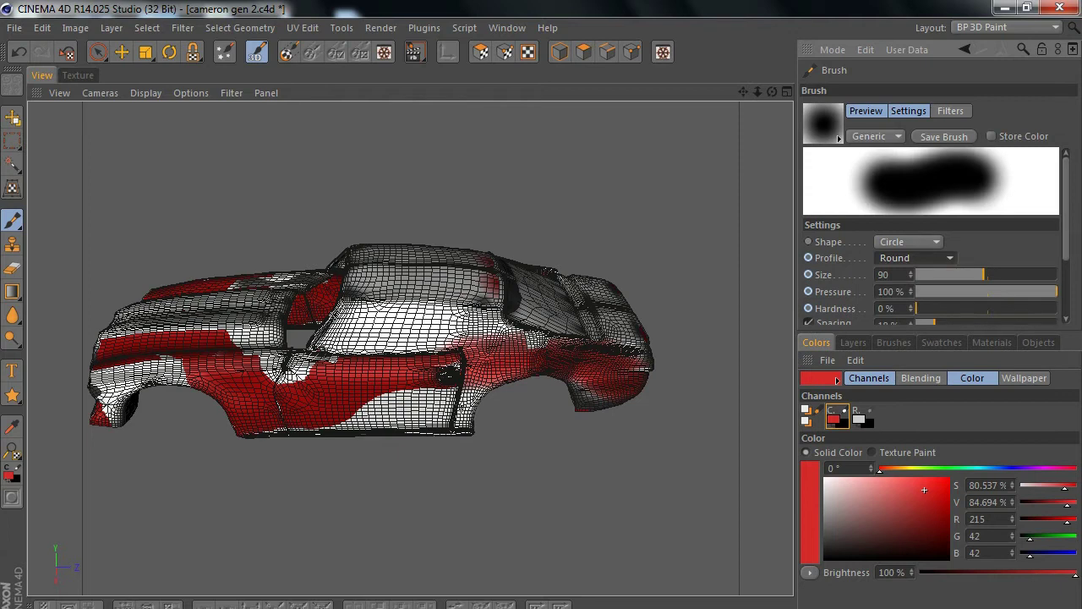
- Dab a red spot on the lower side, then shrink the brush to size 23 with 23% hardness
left_click(415, 416)
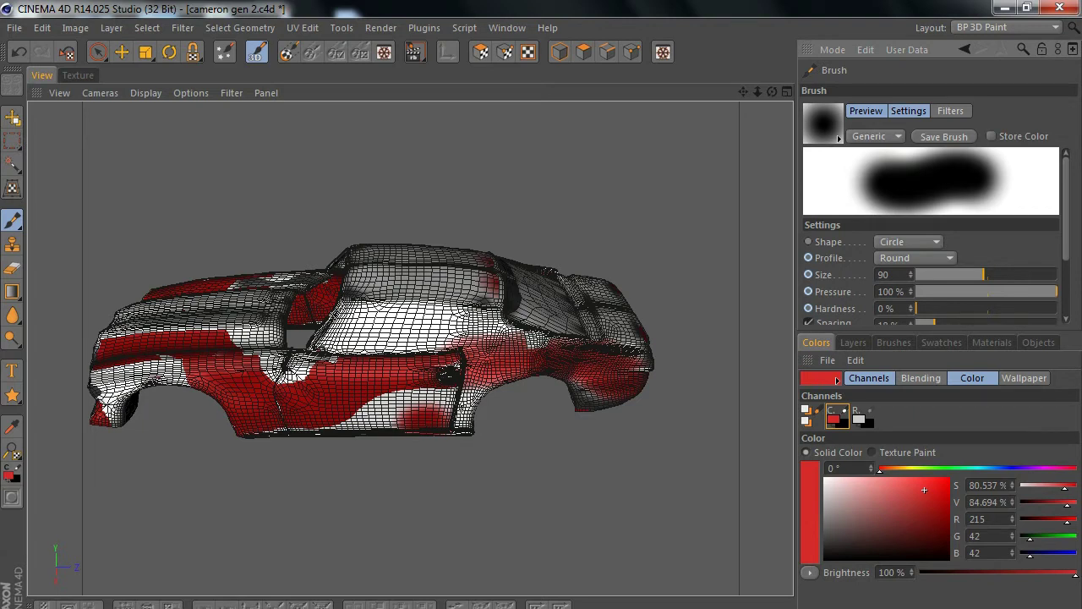
mouse_move(983, 274)
left_mouse_down()
mouse_move(923, 274)
mouse_move(949, 274)
left_mouse_up()
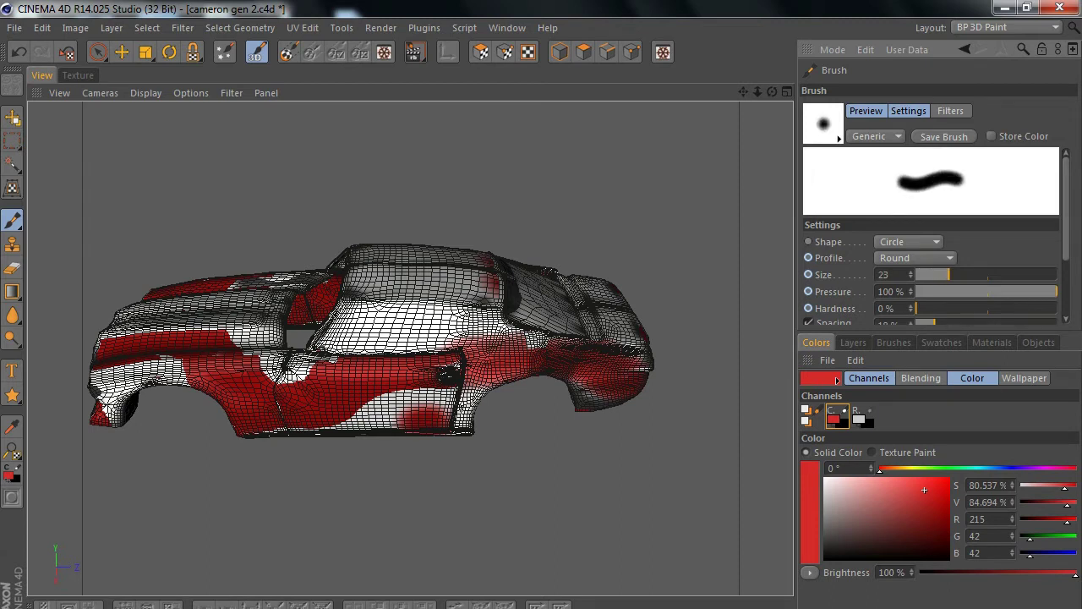
left_click_drag(1056, 291, 1056, 291)
mouse_move(916, 308)
left_mouse_down()
mouse_move(1057, 308)
mouse_move(918, 308)
mouse_move(949, 308)
left_mouse_up()
- Raise the brush spacing to 6% and test the squeeze setting
scroll(931, 254, "down", 2)
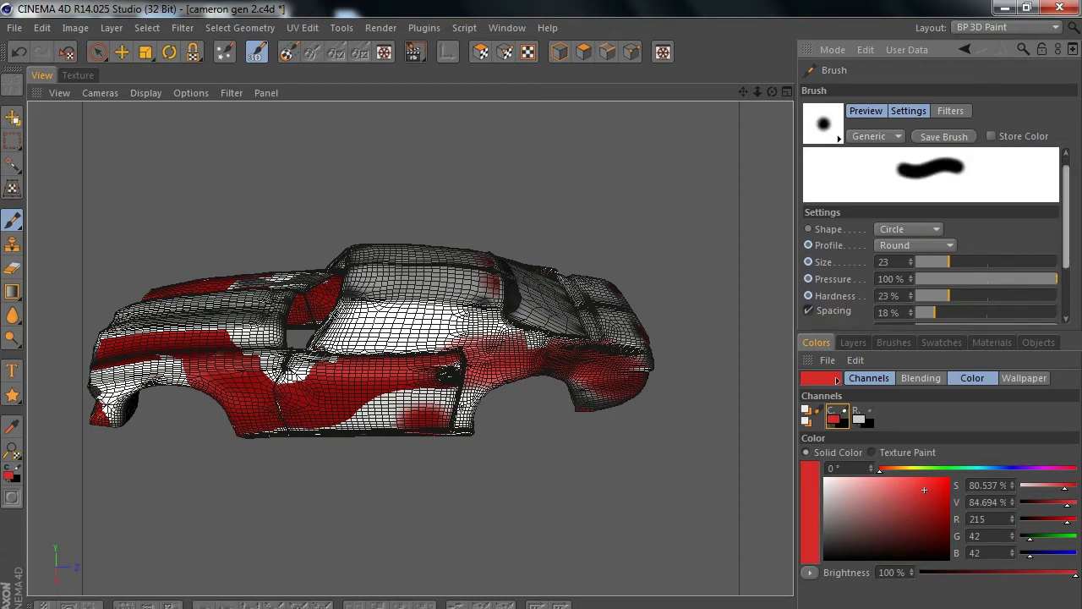
scroll(930, 253, "down", 2)
mouse_move(934, 260)
left_mouse_down()
mouse_move(1015, 260)
mouse_move(986, 296)
mouse_move(922, 296)
left_mouse_up()
scroll(931, 254, "up", 2)
scroll(930, 254, "down", 1)
scroll(930, 236, "down", 1)
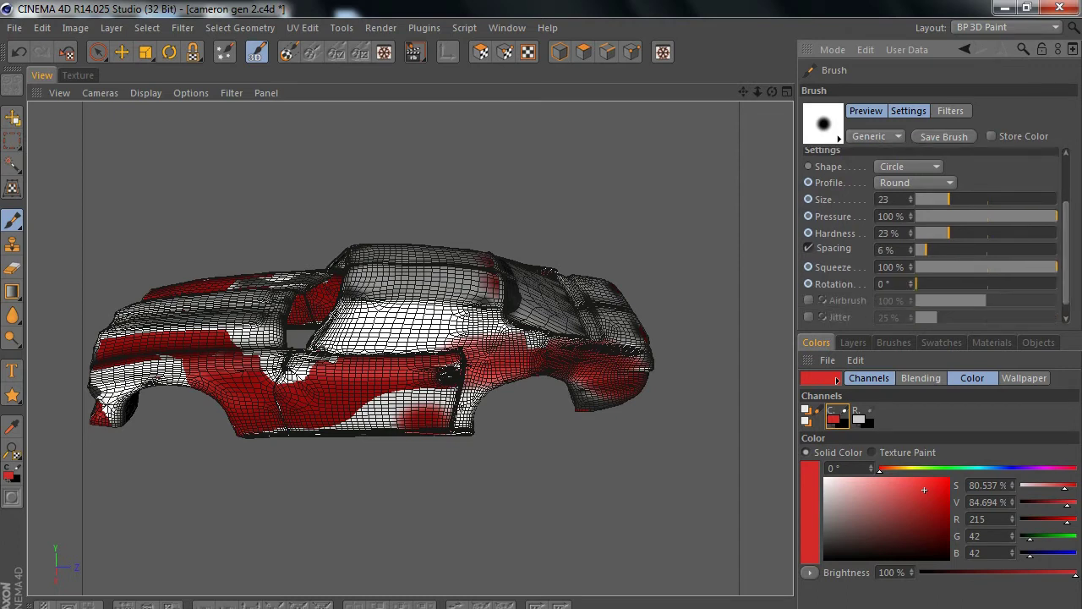
scroll(930, 245, "up", 1)
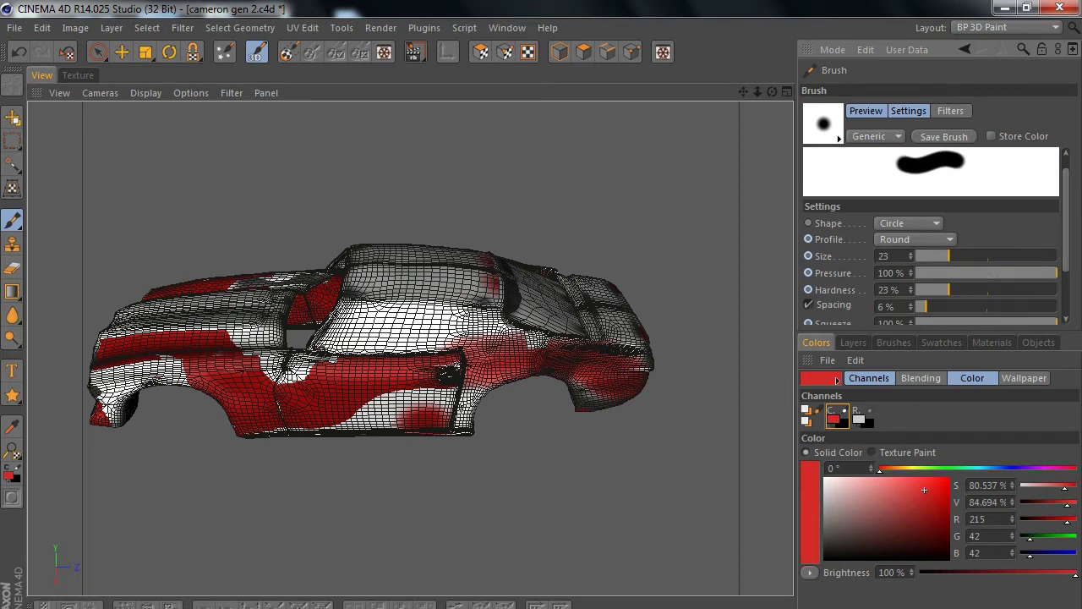
mouse_move(1055, 322)
left_mouse_down()
mouse_move(919, 322)
mouse_move(1057, 323)
left_mouse_up()
scroll(931, 245, "down", 1)
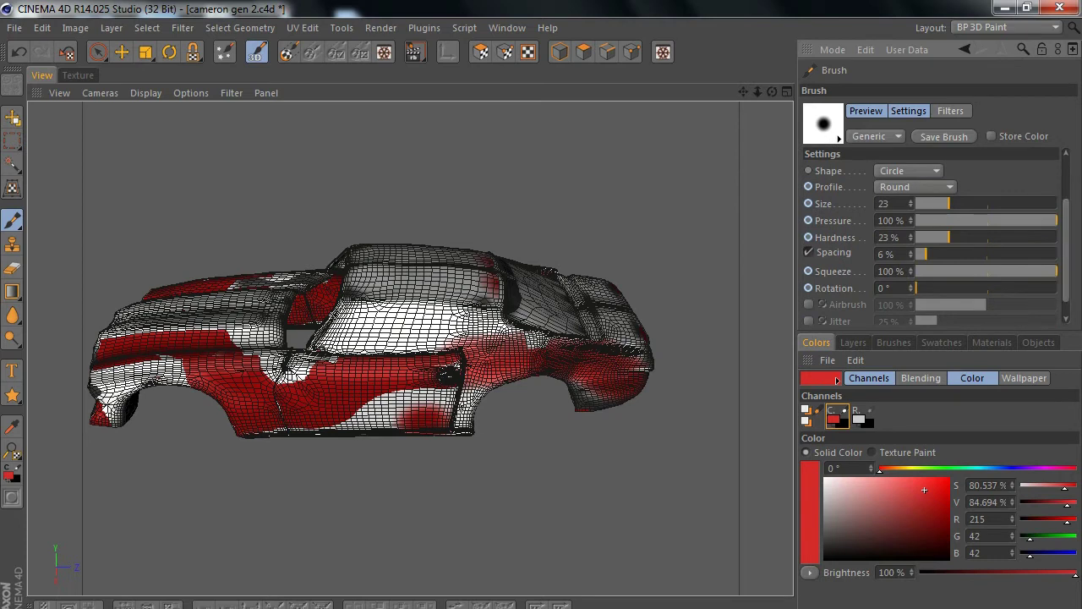
- Apply the Wet Edges brush filter and paint a red stroke on the side panel
left_click(951, 110)
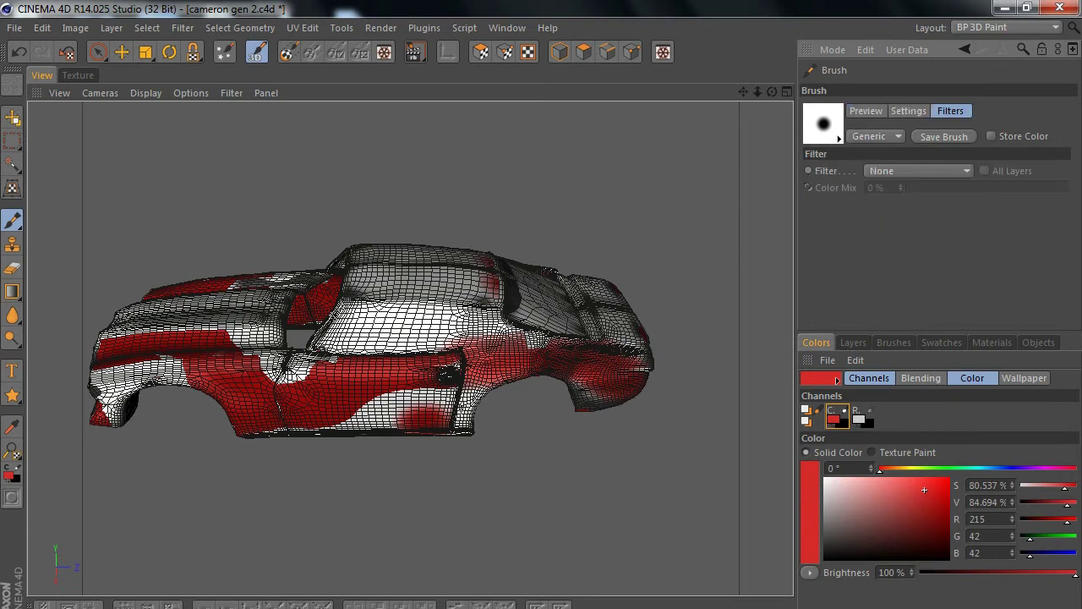
left_click(918, 170)
left_click(897, 211)
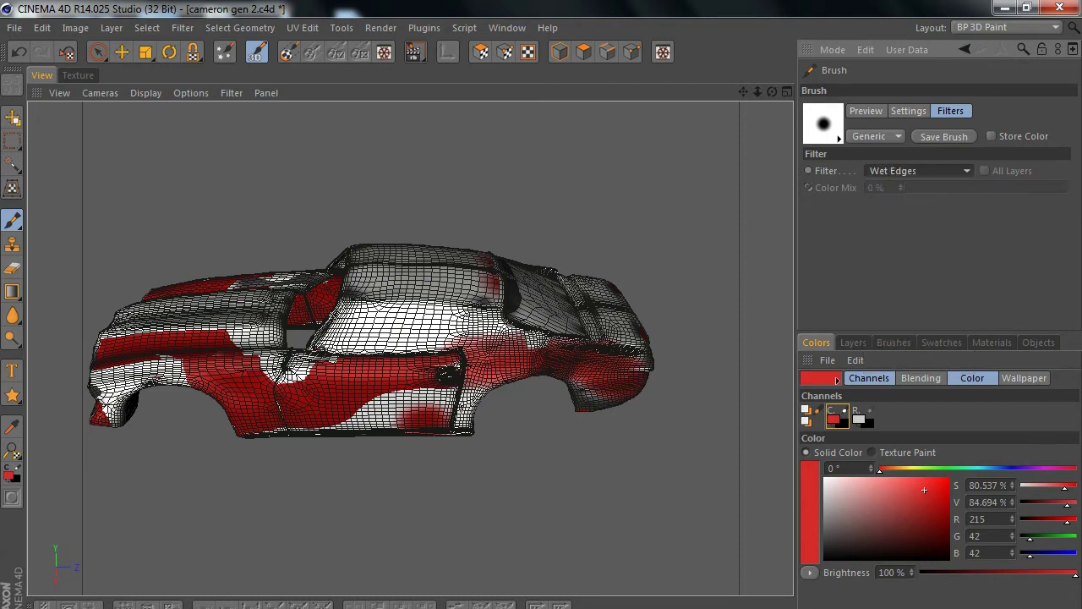
left_click_drag(503, 342, 410, 325)
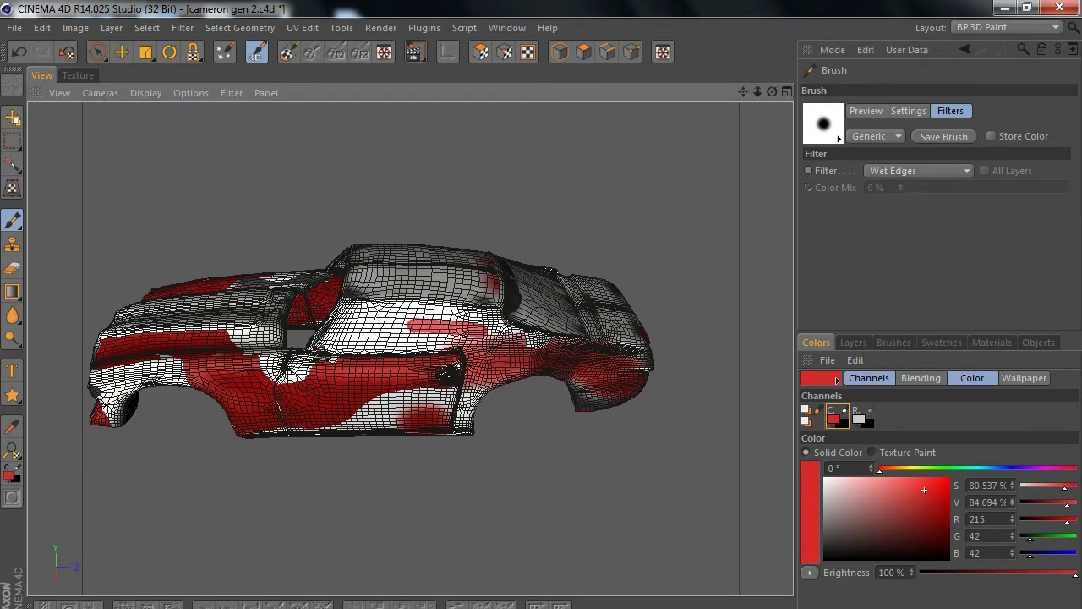
- Try the Smudge filter, then lighten the door's shadows with Dodge - Shadows
left_click(919, 170)
left_click(896, 228)
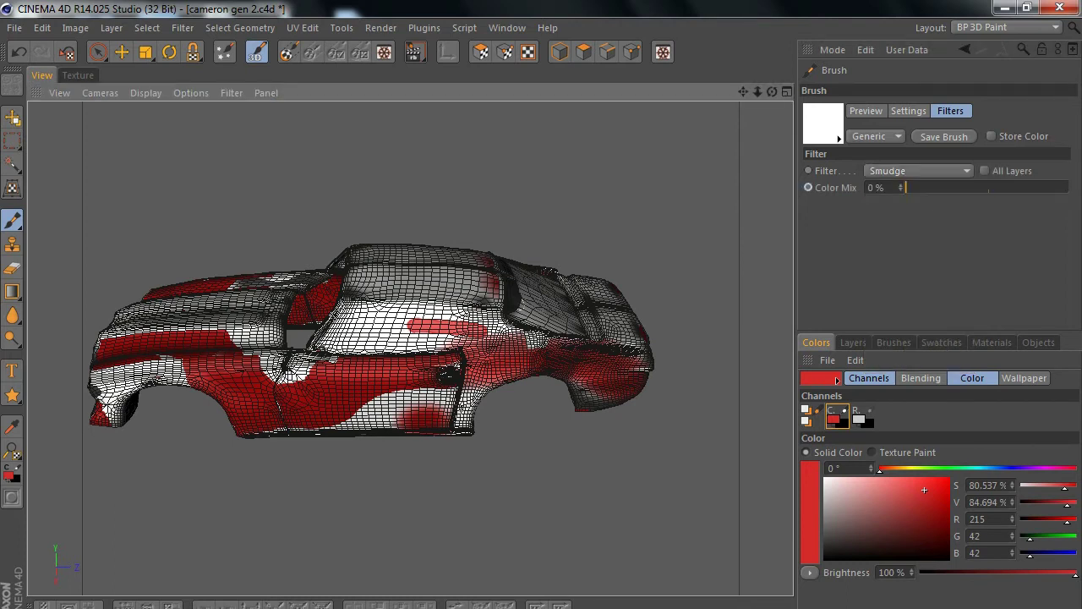
left_click(918, 170)
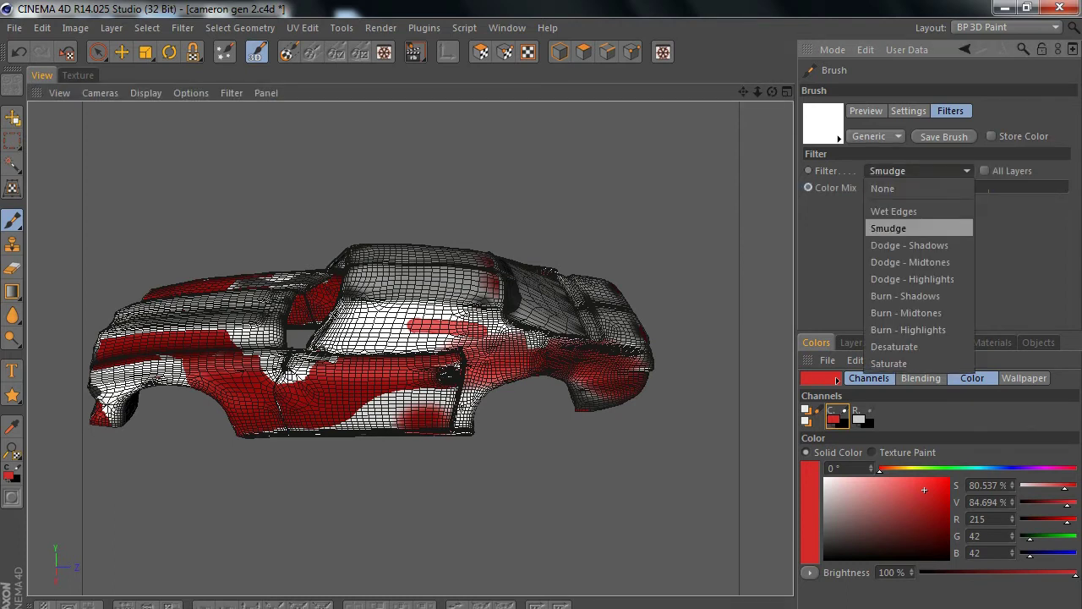
left_click(897, 246)
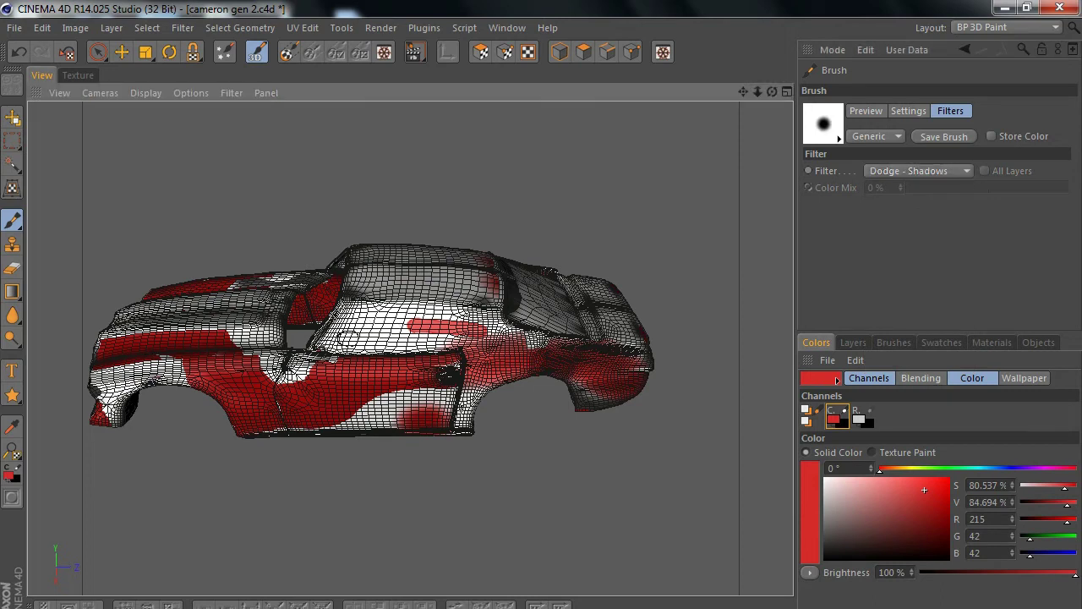
left_click_drag(440, 325, 465, 339)
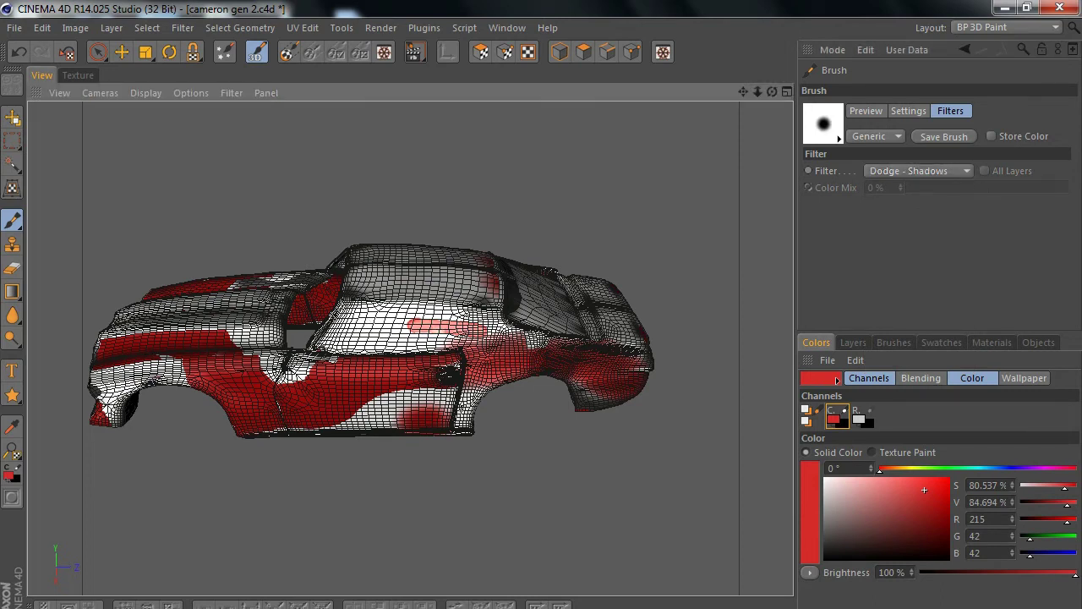
- Cycle through Smudge and Dodge - Midtones, then brighten a door strip with Dodge - Highlights
left_click(918, 170)
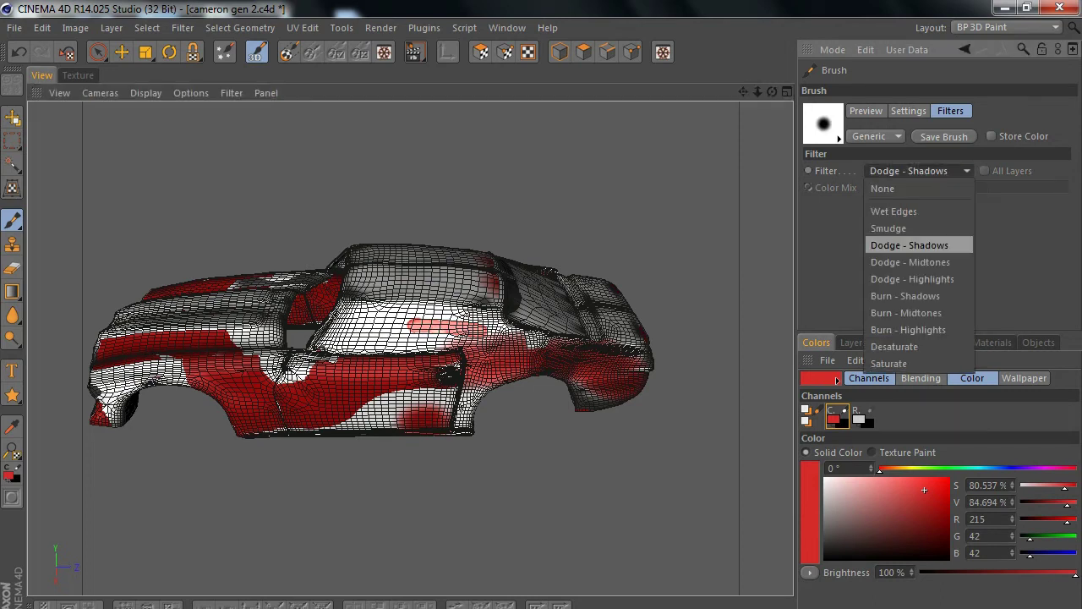
left_click(897, 226)
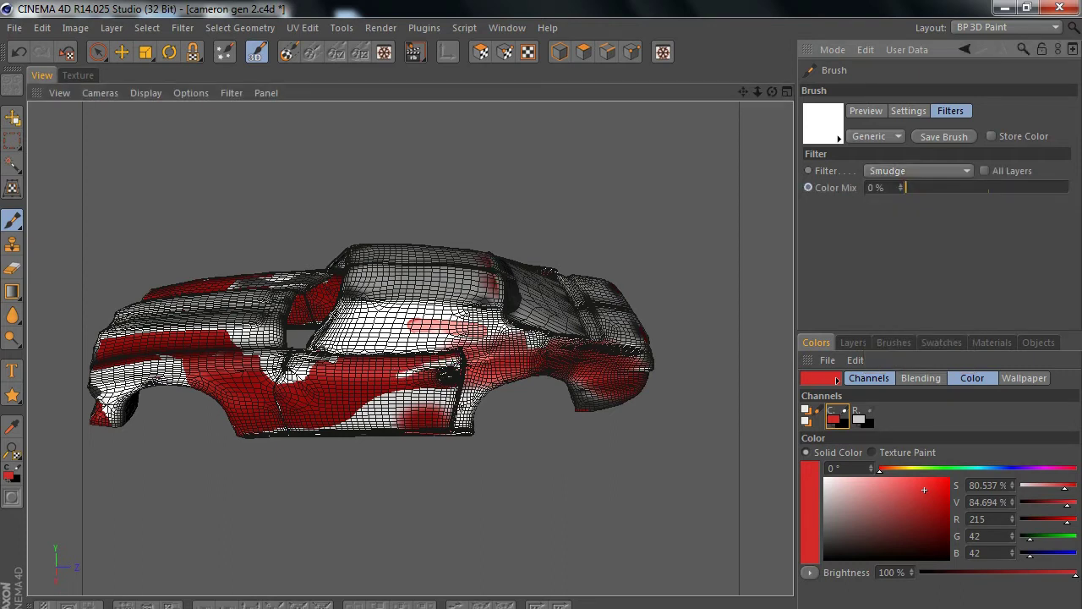
left_click(919, 170)
left_click(911, 262)
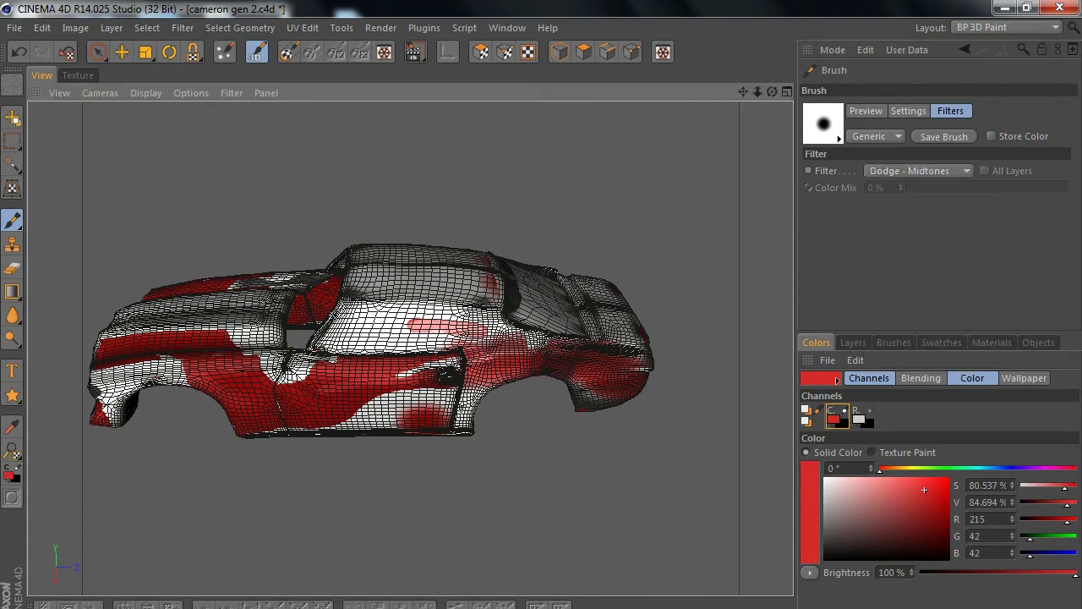
left_click(919, 170)
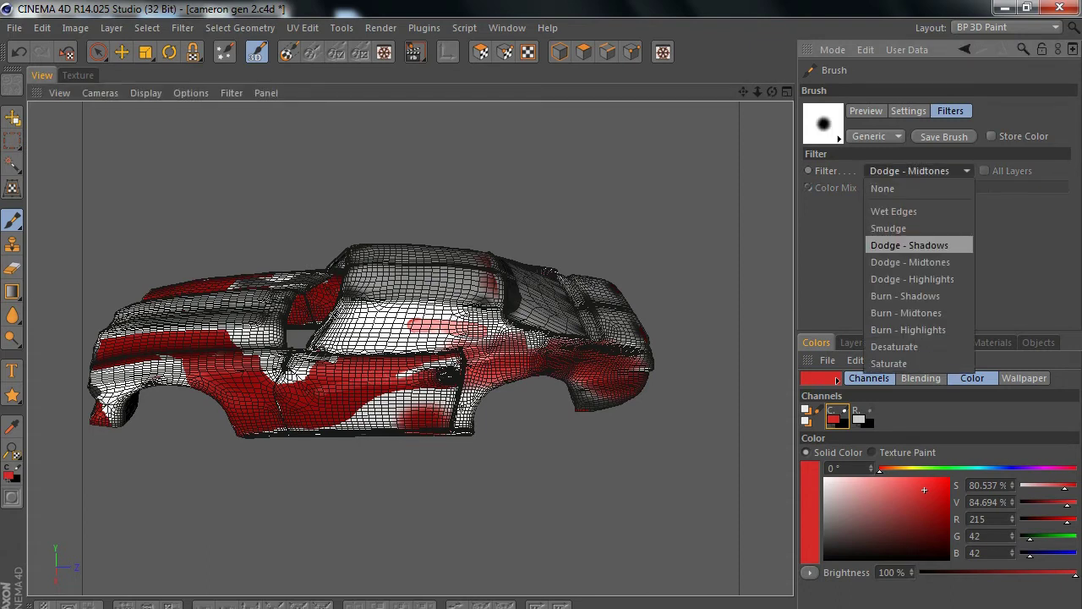
left_click(911, 278)
left_click_drag(390, 381, 221, 381)
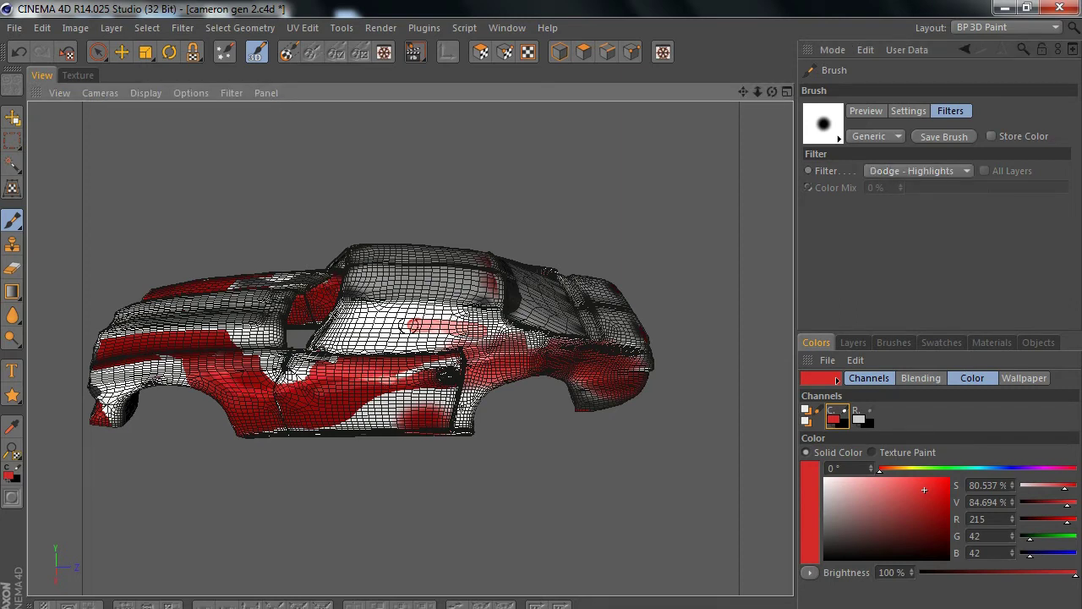
- Darken the lower body with Burn - Midtones and the lower side with Burn - Highlights
left_click(919, 170)
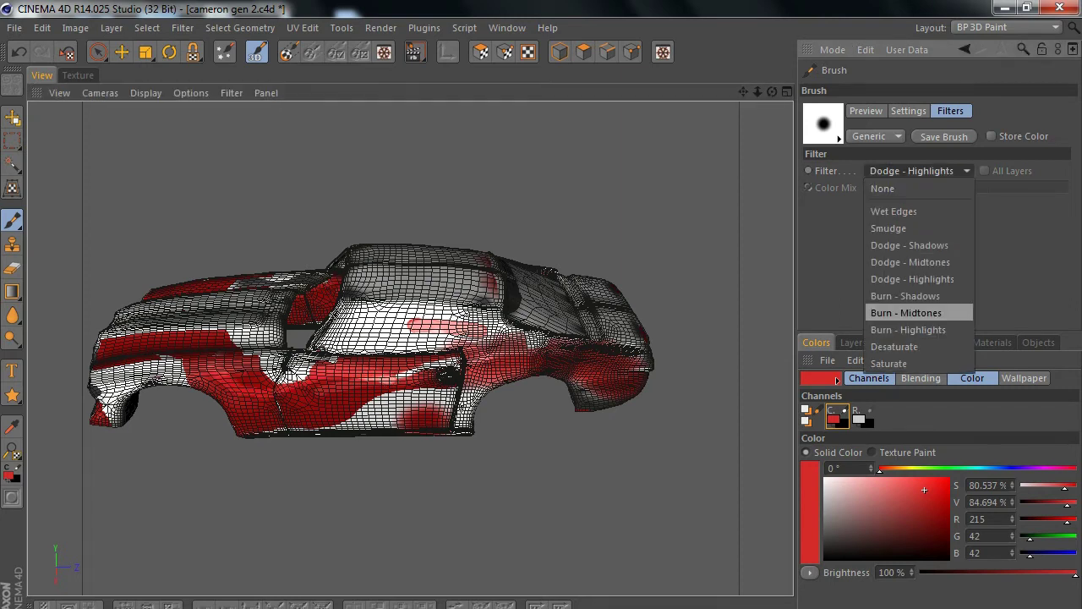
left_click(918, 294)
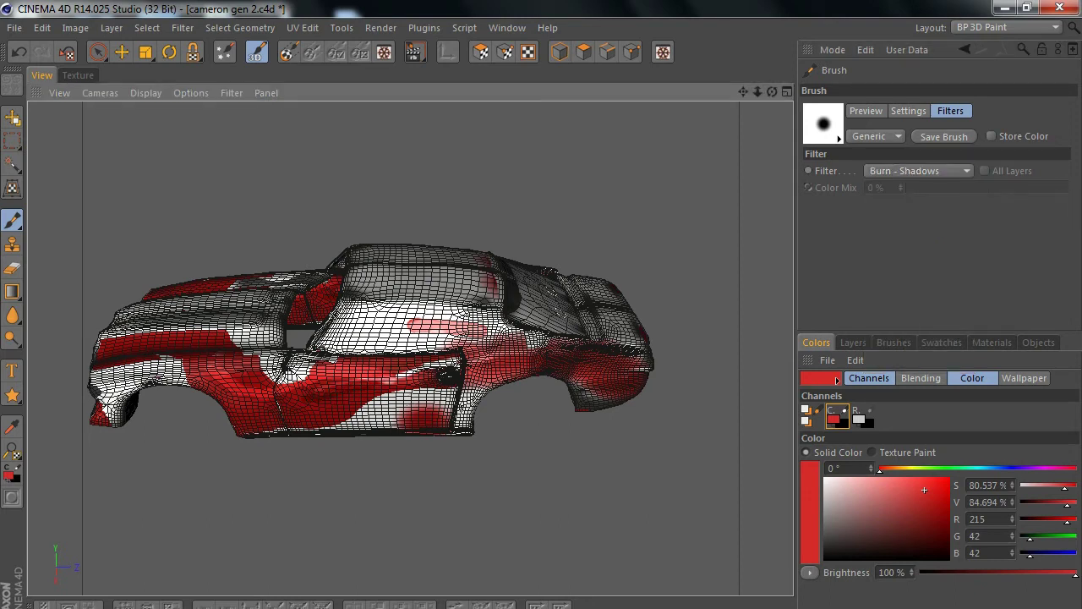
left_click(918, 170)
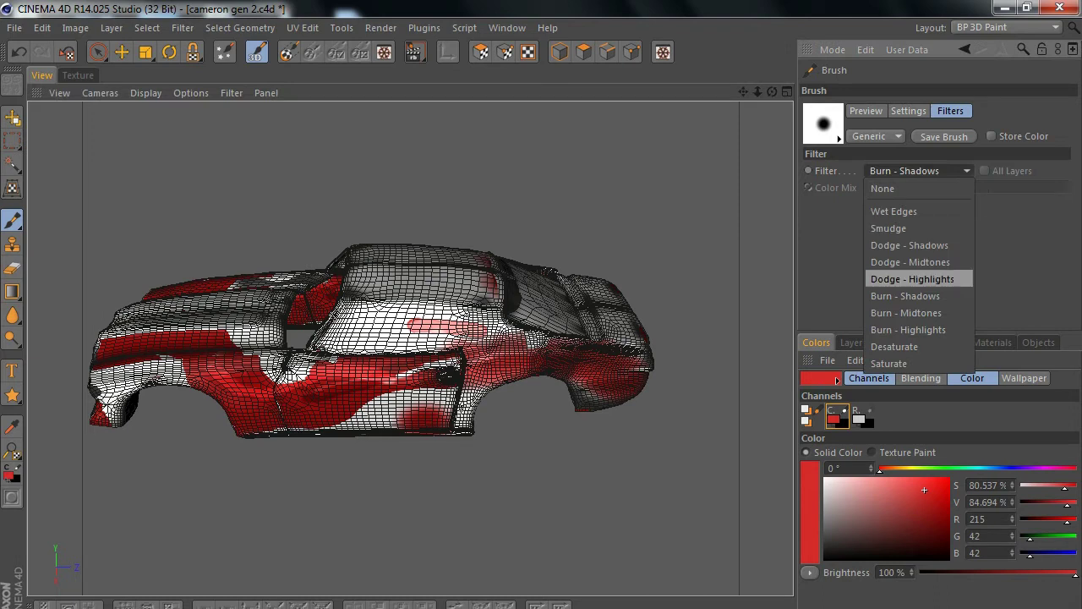
left_click(917, 313)
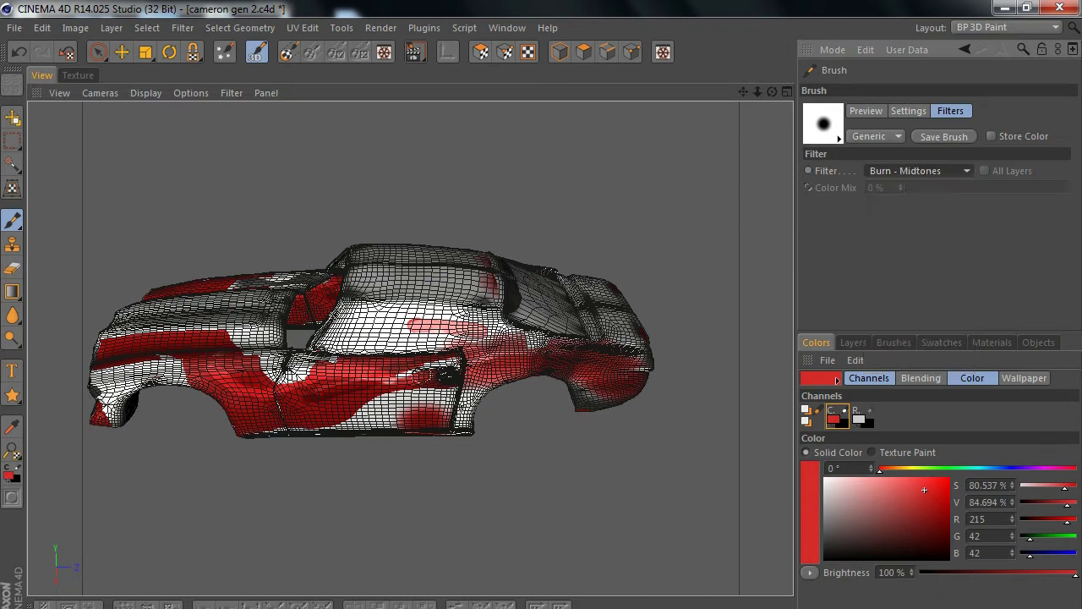
left_click_drag(250, 401, 220, 389)
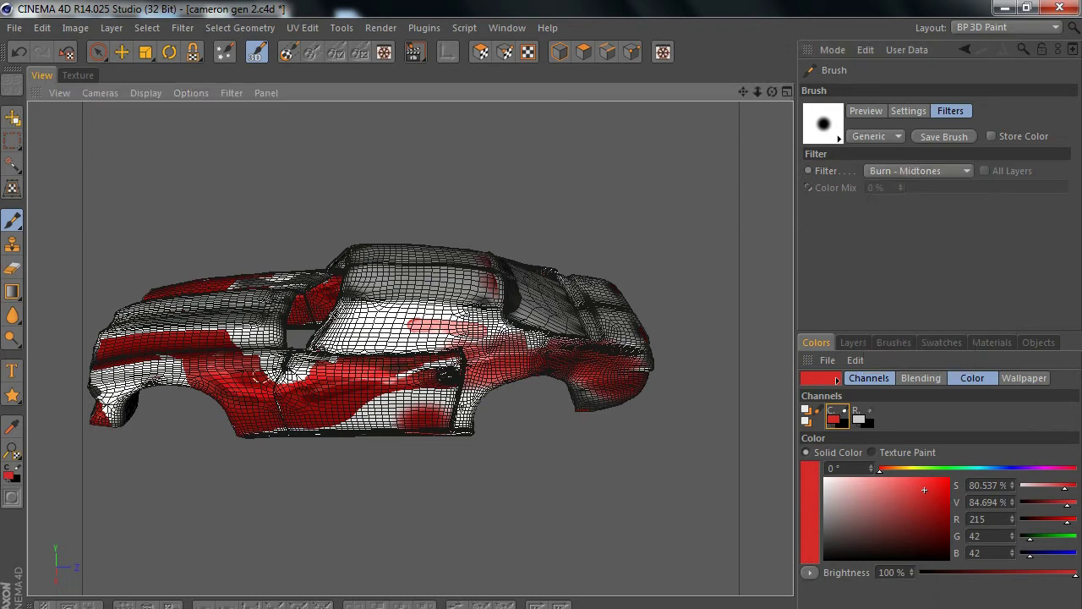
left_click(920, 170)
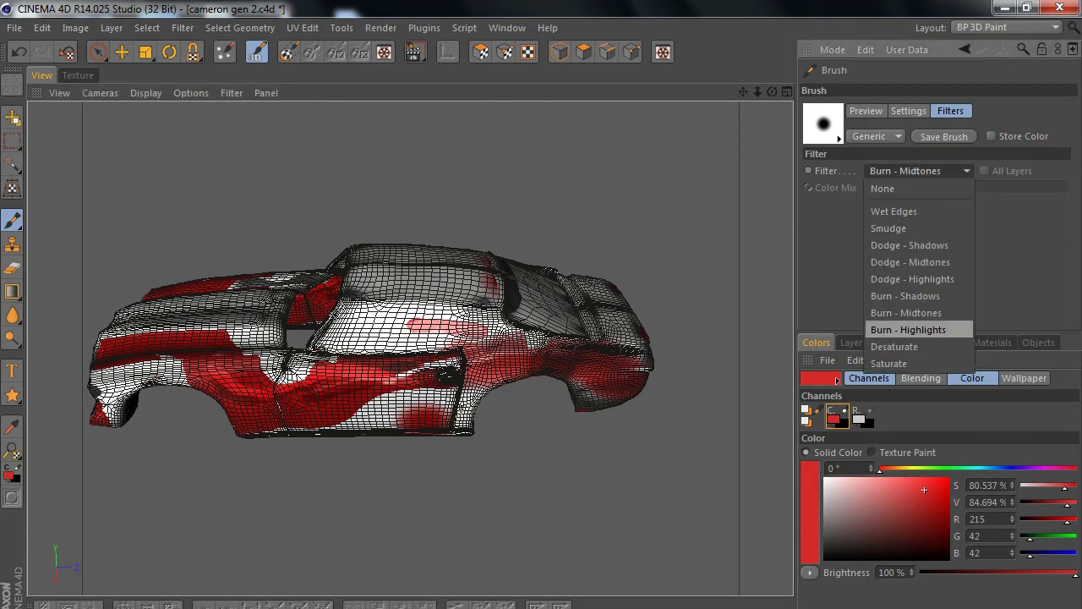
left_click(908, 329)
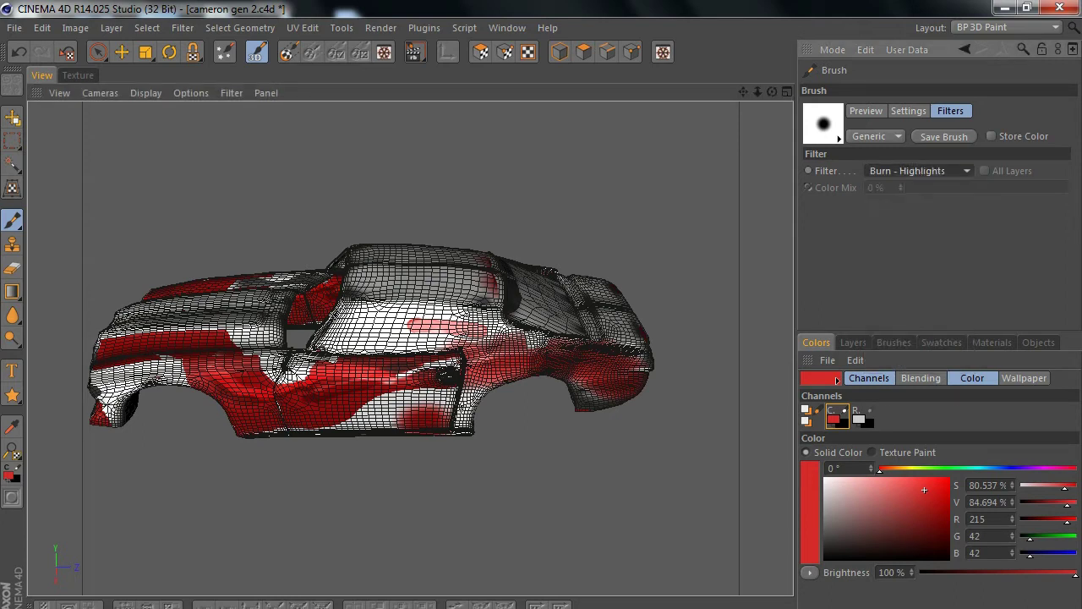
mouse_move(427, 365)
left_mouse_down()
mouse_move(298, 403)
mouse_move(230, 387)
left_mouse_up()
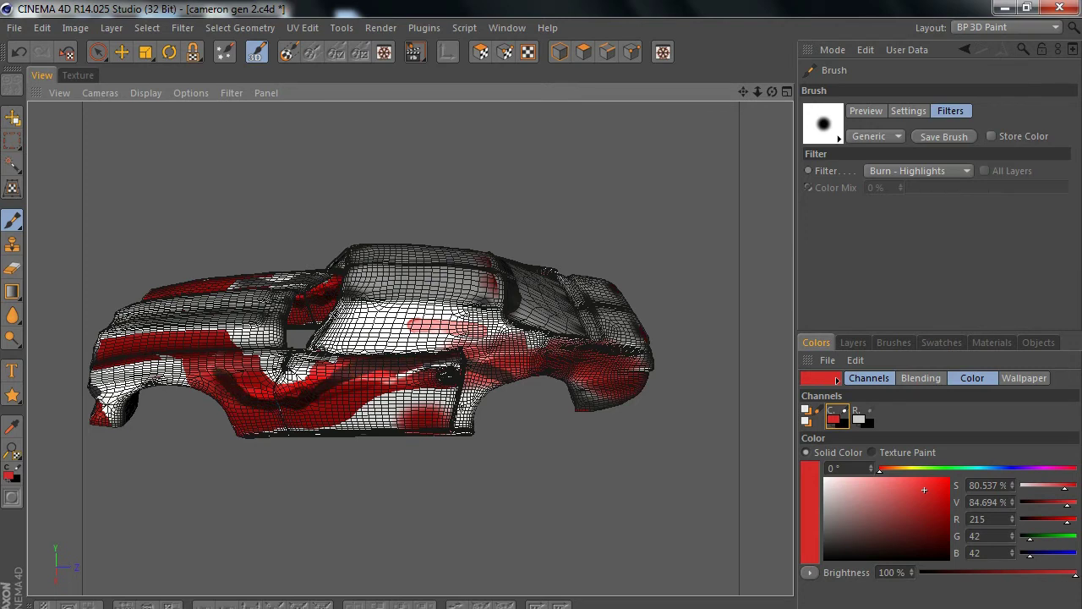
- Paint a Desaturate stroke on the side panel, try Saturate, then set the filter to None
left_click(919, 171)
left_click(894, 346)
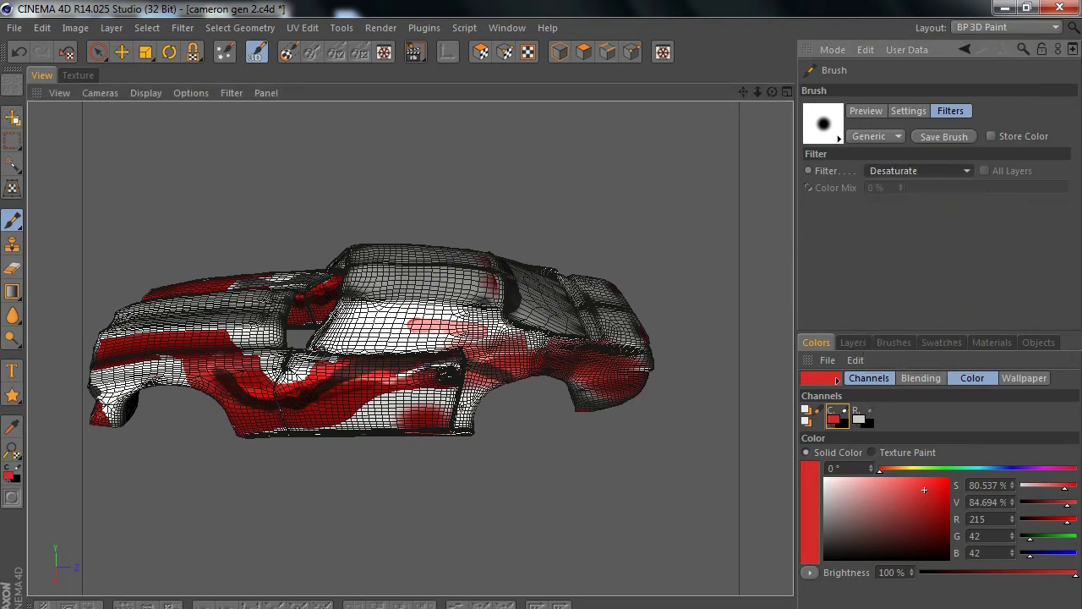
left_click_drag(234, 373, 272, 399)
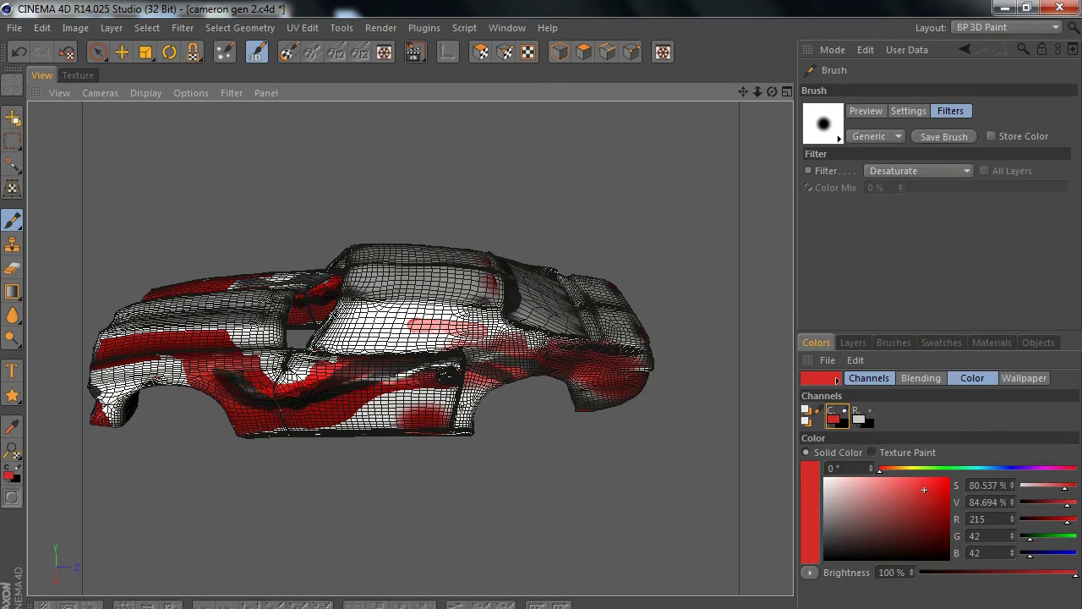
left_click(919, 171)
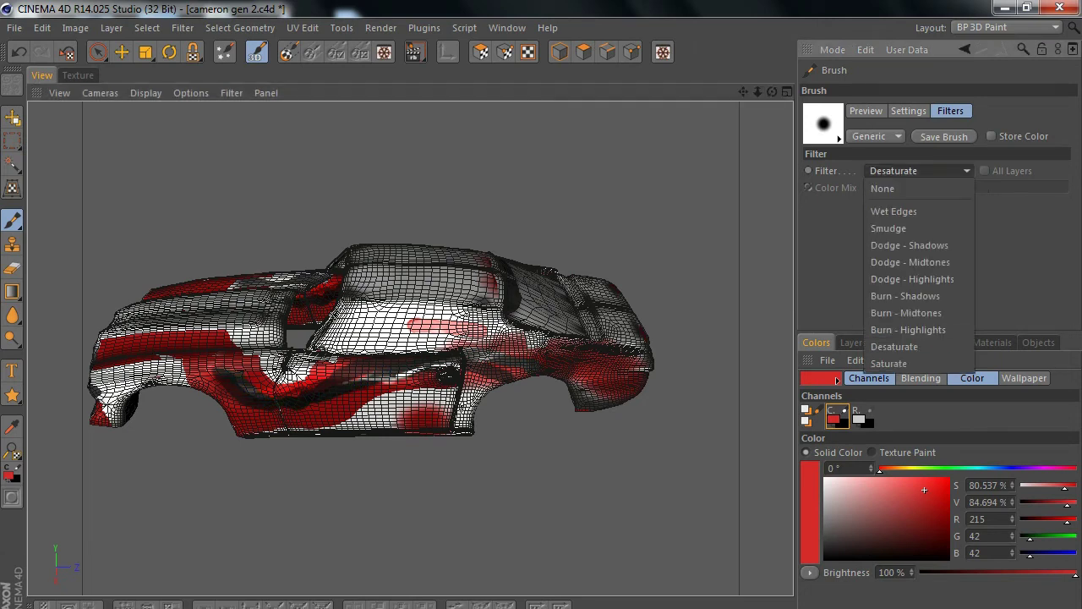
left_click(896, 362)
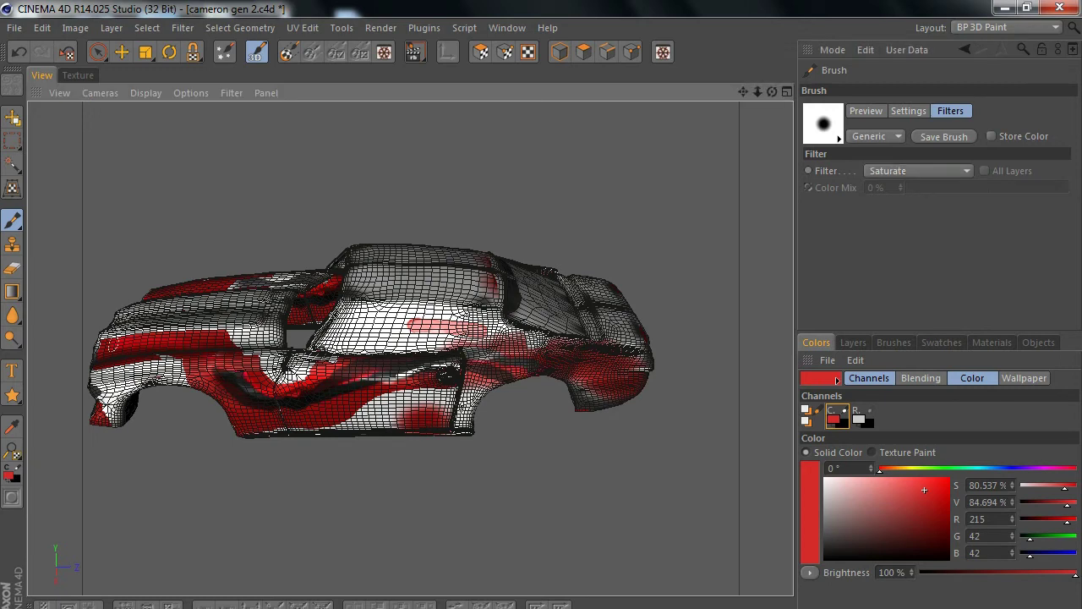
left_click(919, 169)
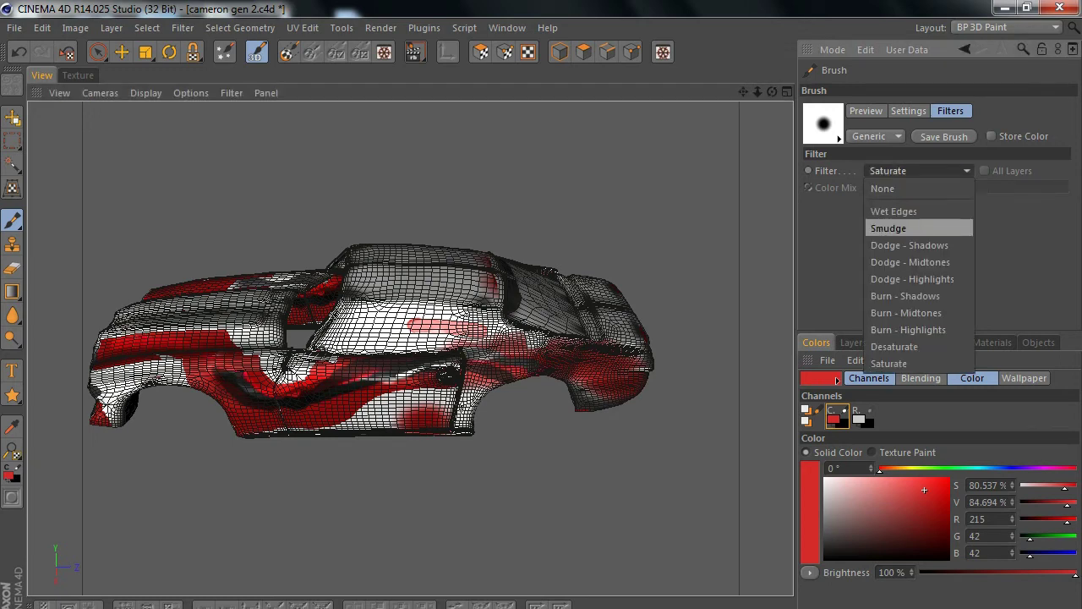
left_click(884, 185)
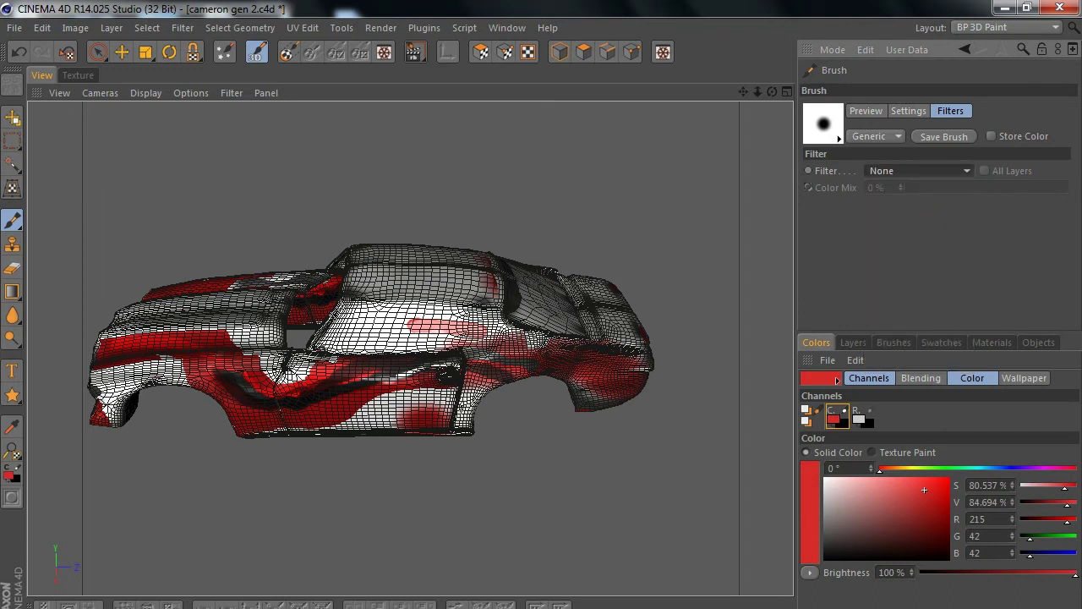
- Check the brush's Store Color and Filter options, leaving both unchanged, then show the stroke Preview
left_click(991, 137)
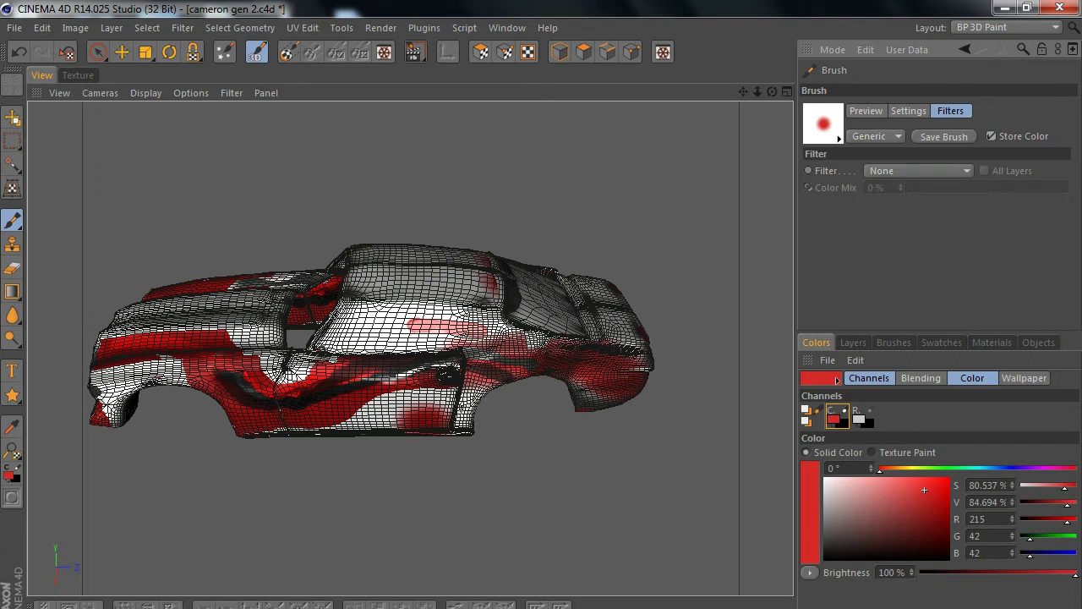
left_click(919, 170)
key("Escape")
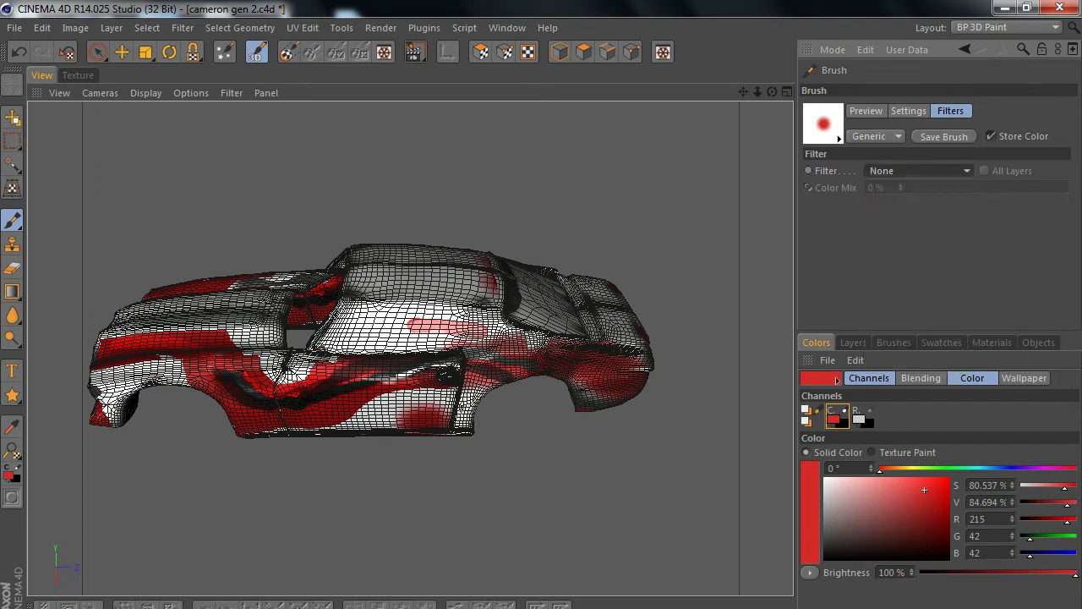
left_click(991, 136)
left_click(909, 111)
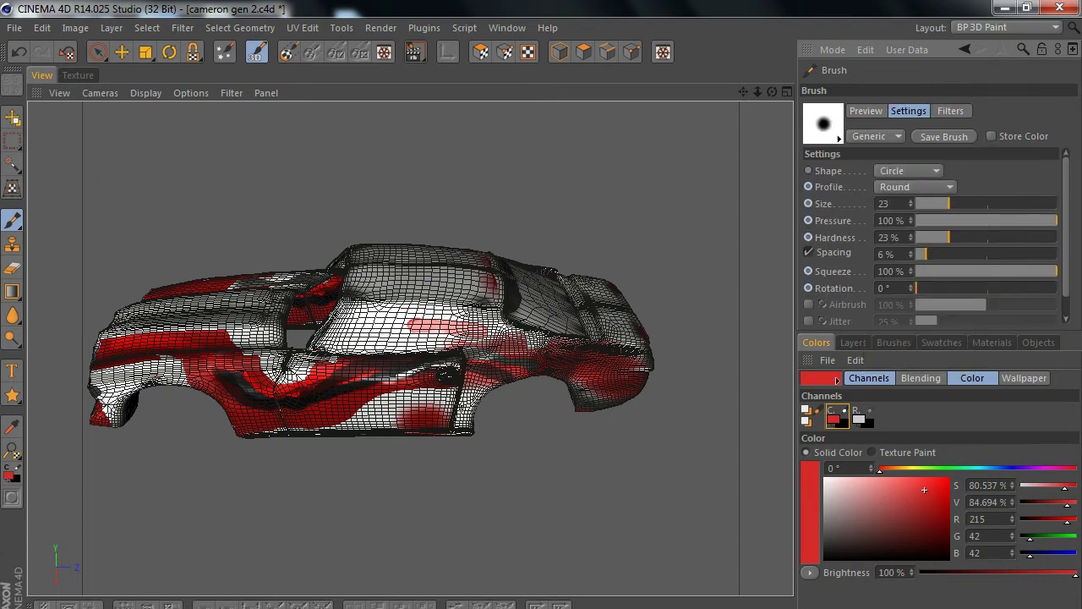
left_click(866, 111)
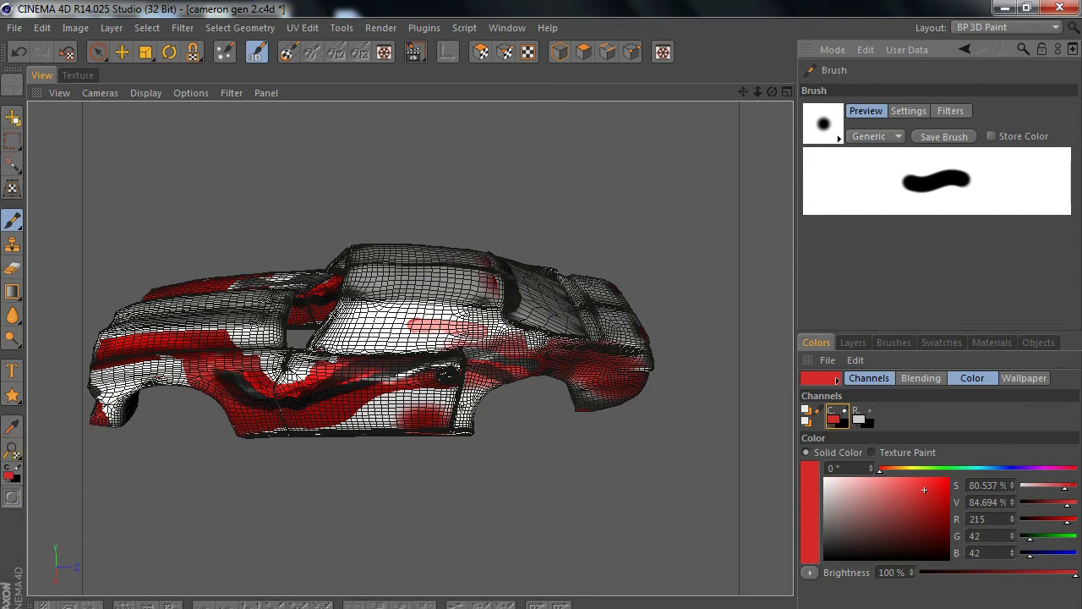
- Try the Draw Polygon Shape, Sponge and Smear tools in turn, then open the fill tools flyout
left_click(12, 394)
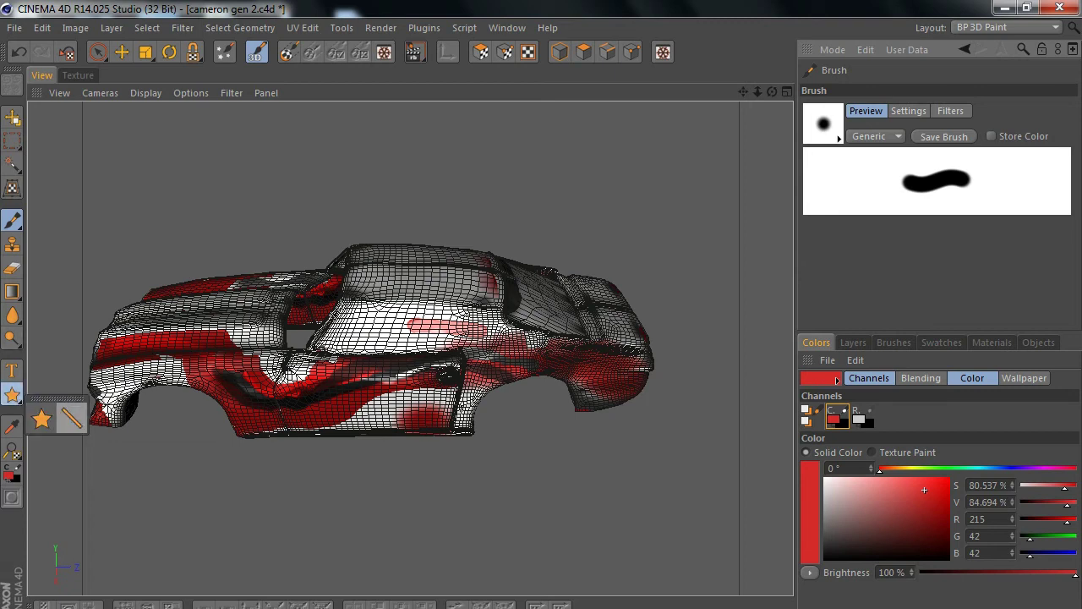
left_click(41, 418)
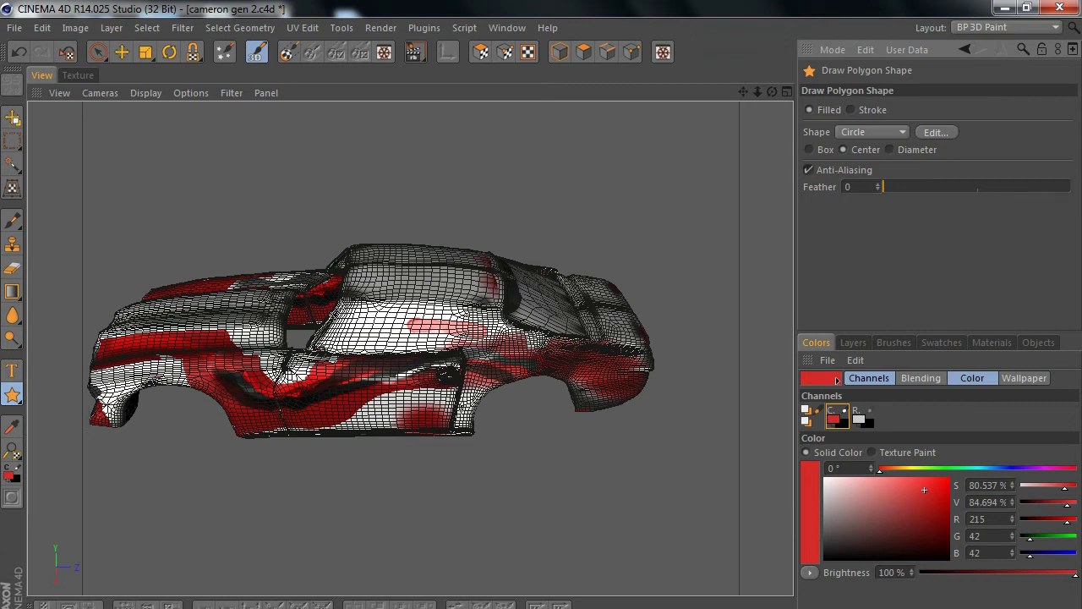
left_click(12, 338)
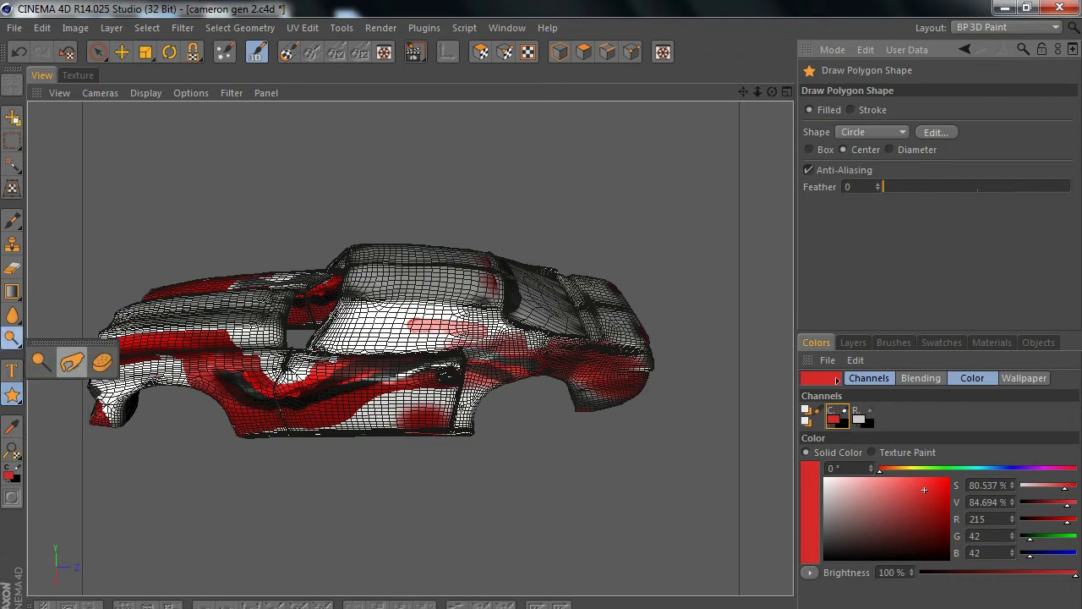
left_click(72, 362)
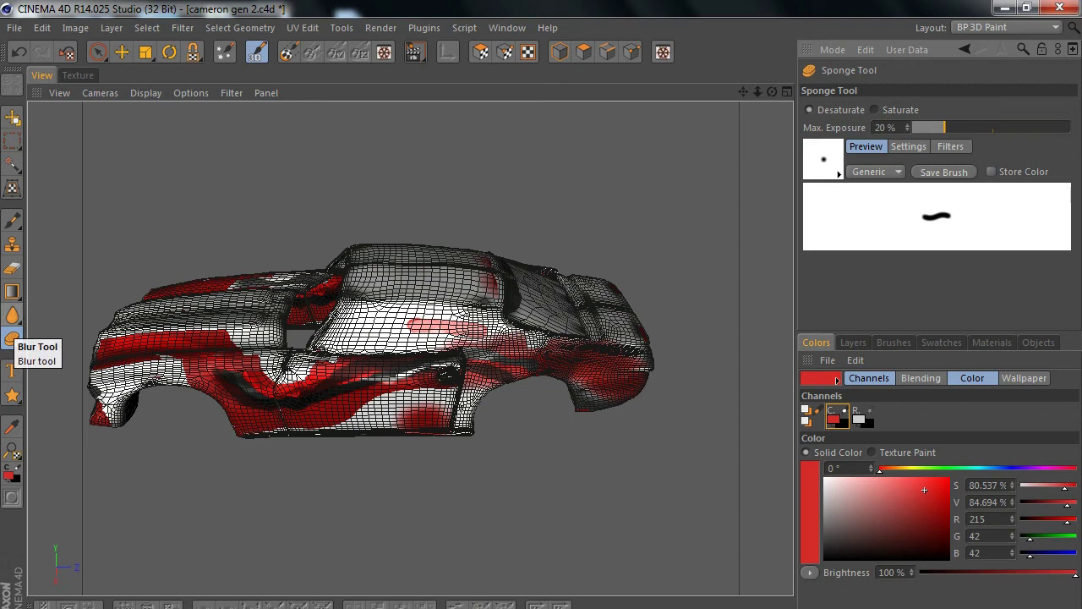
left_click(12, 337)
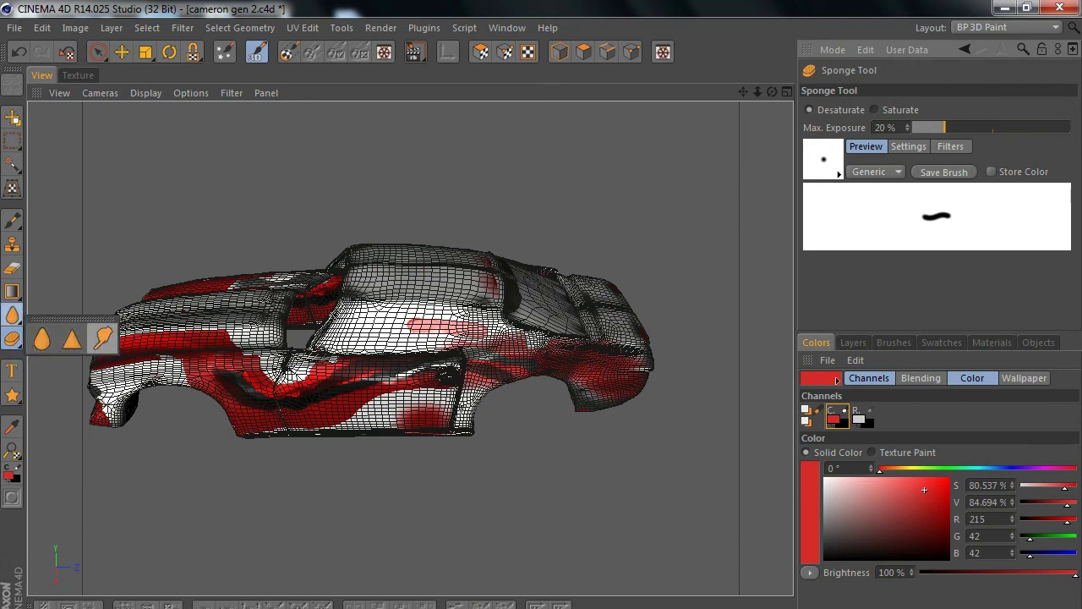
left_click(103, 338)
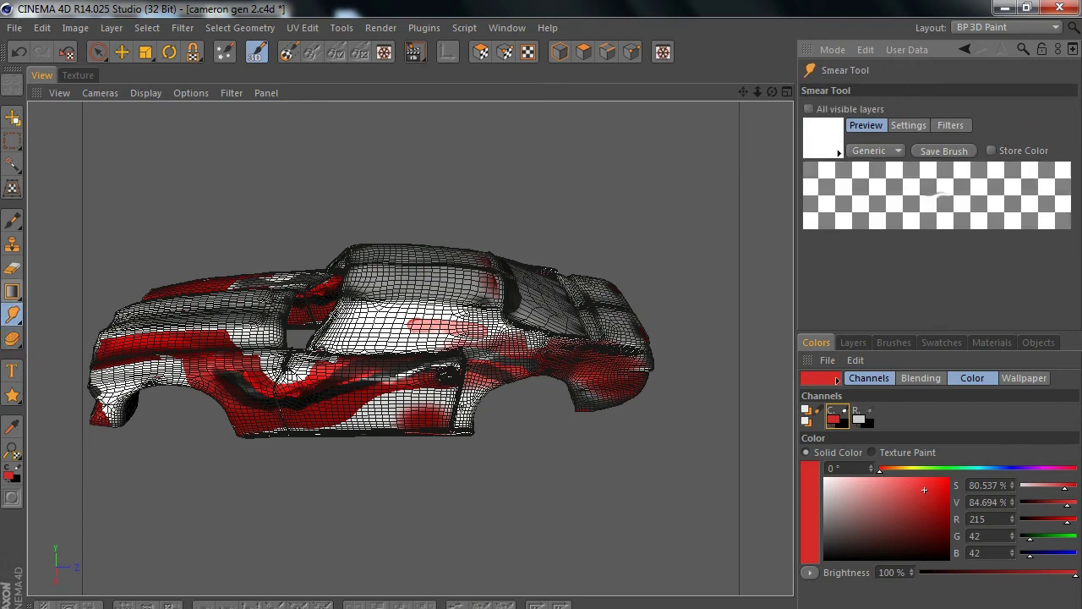
left_click(12, 291)
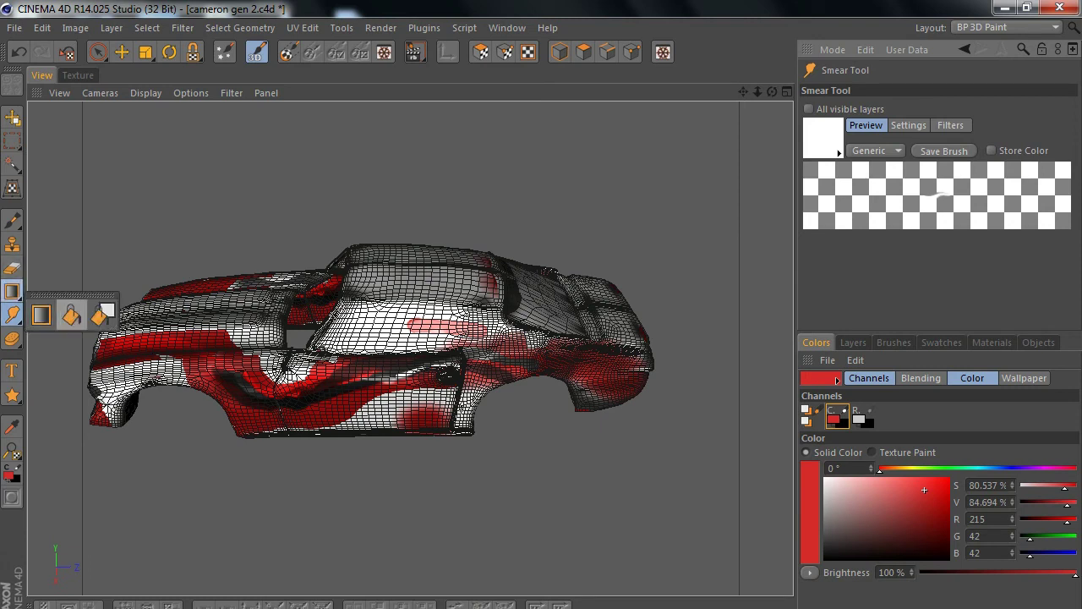
- Fill the car body red, try Colorize and Select Color Range, then show the Texture view with the Brush
left_click(103, 314)
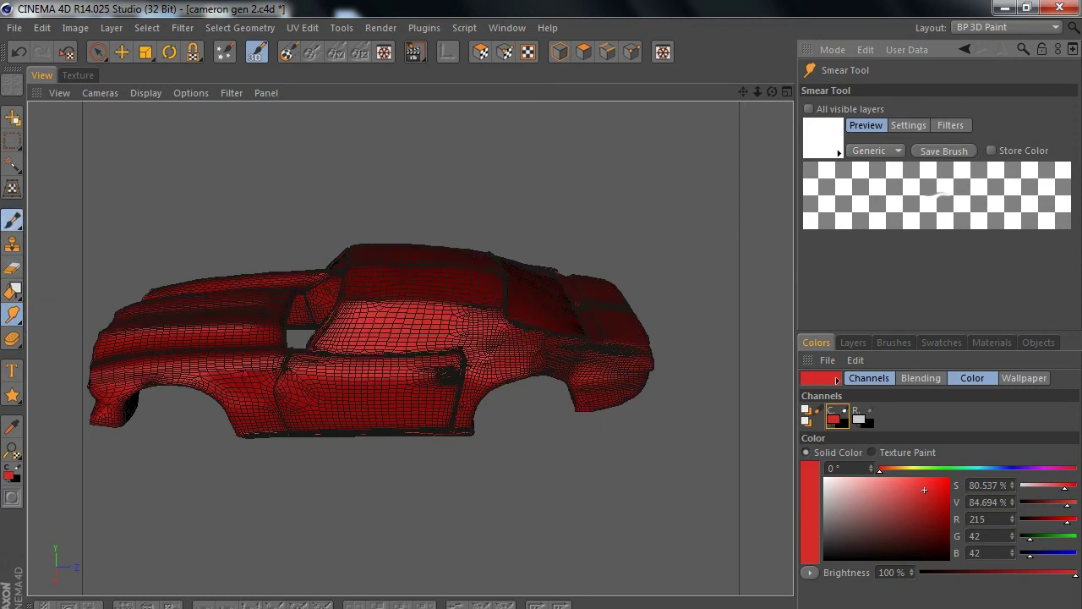
left_click(12, 220)
left_click(72, 243)
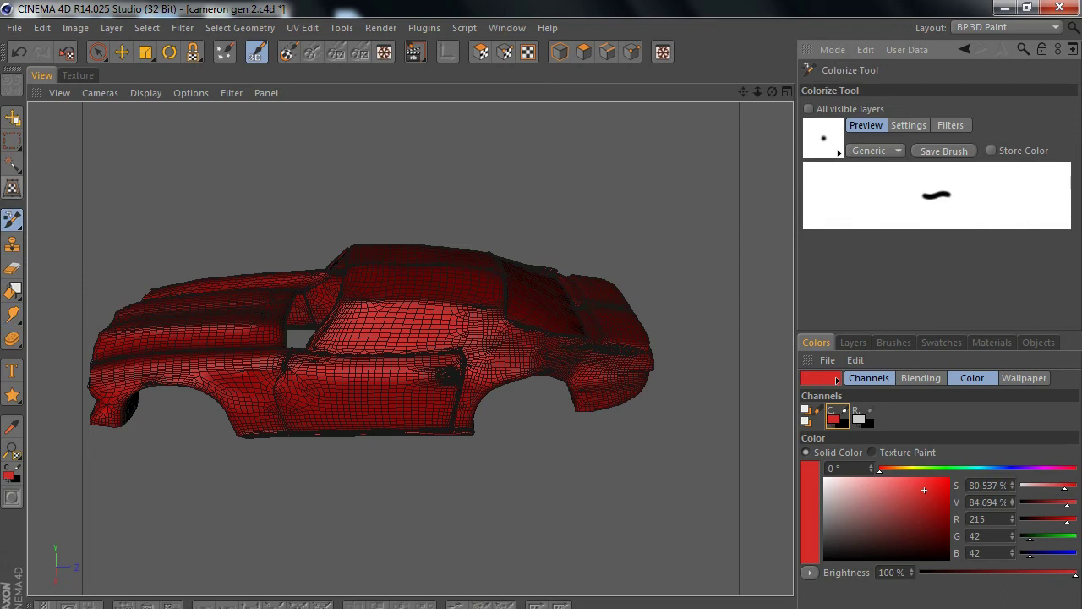
left_click(12, 163)
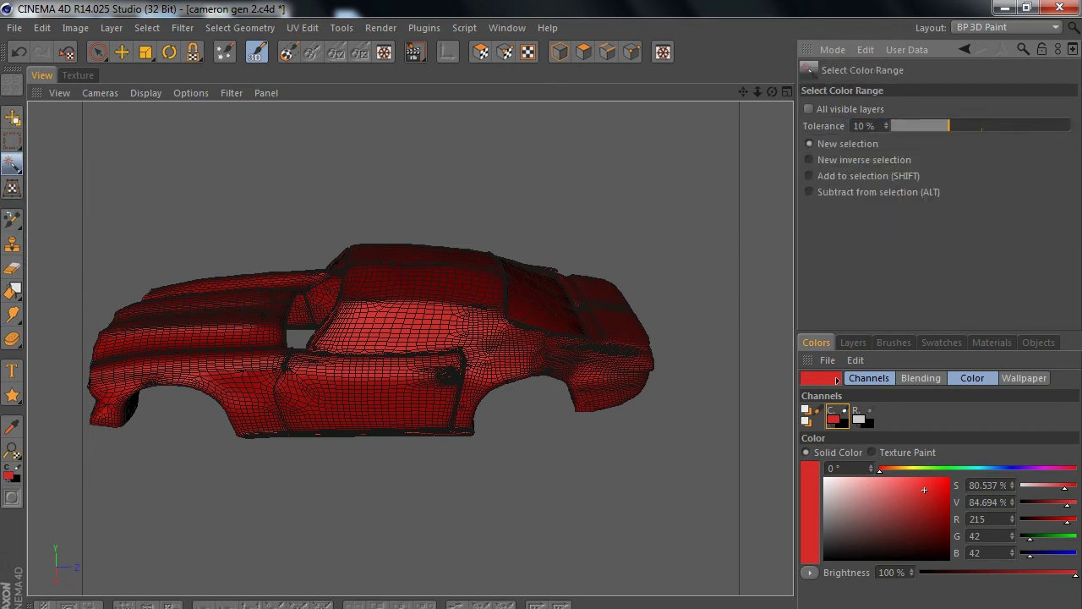
left_click(78, 74)
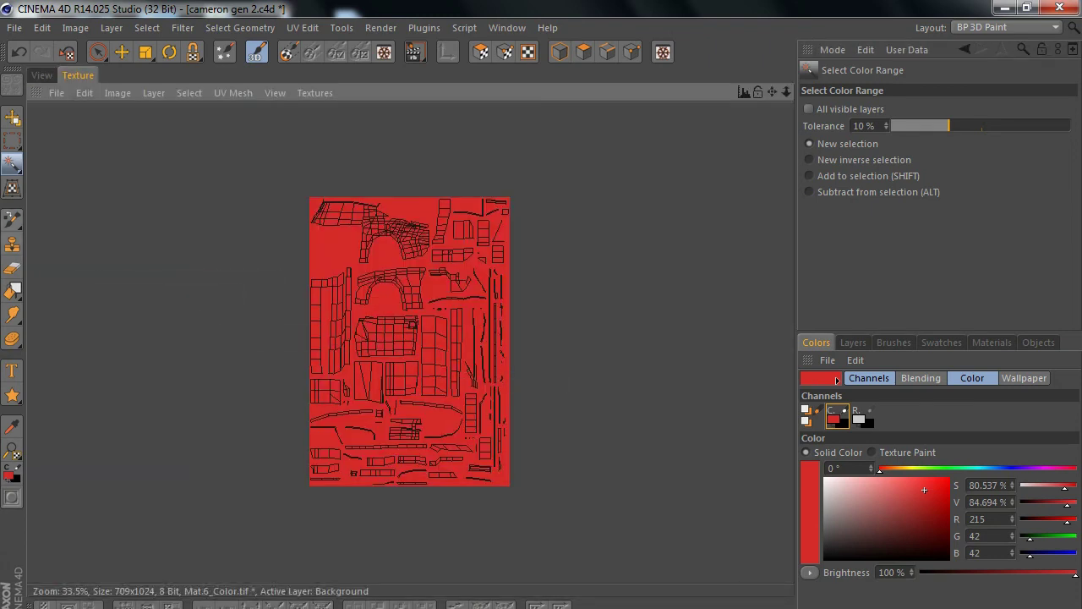
left_click(12, 219)
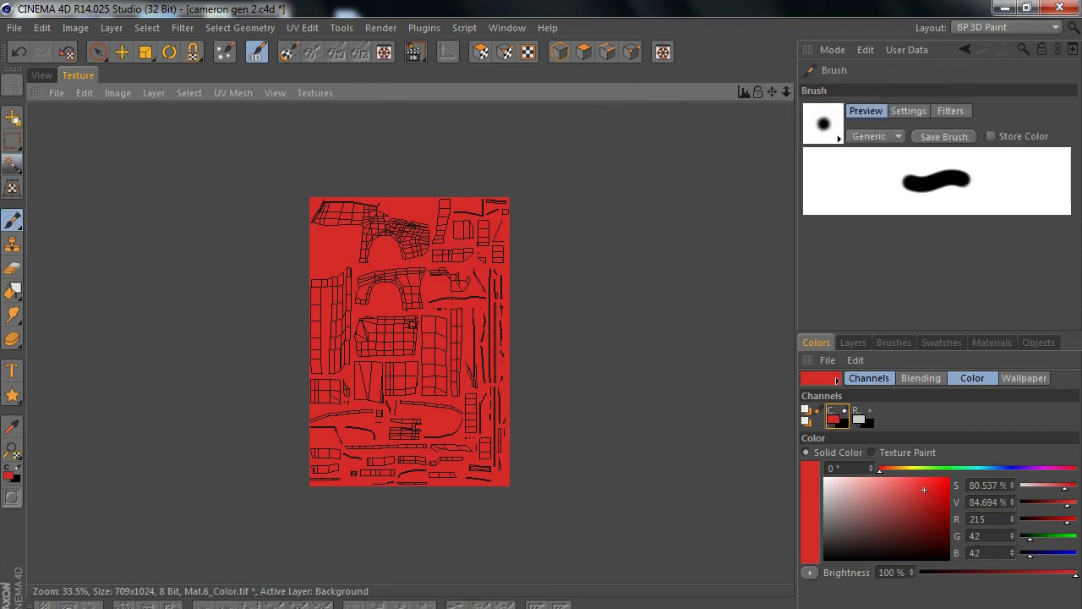
- Set the paint colour to yellow (hue 55°, R 197 G 183 B 22) and paint four stripes across UV islands
left_click(909, 470)
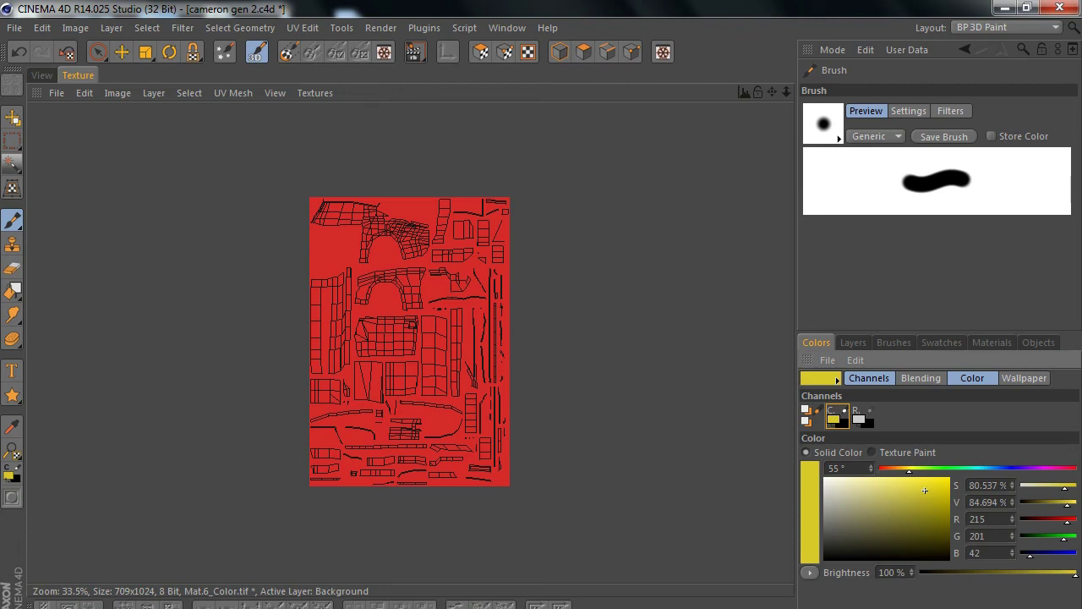
left_click(936, 496)
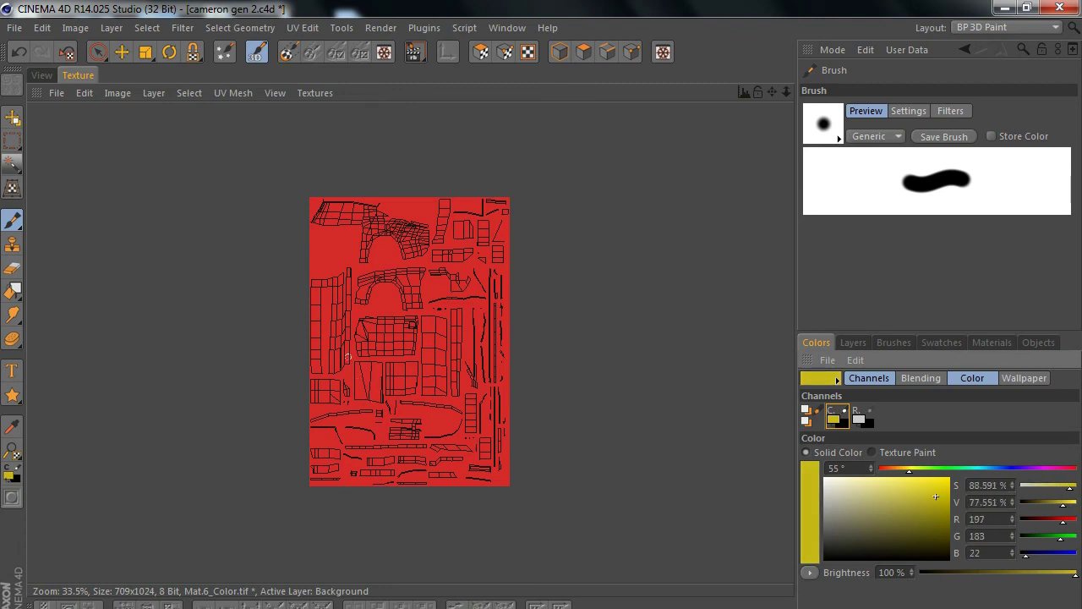
left_click_drag(338, 357, 341, 283)
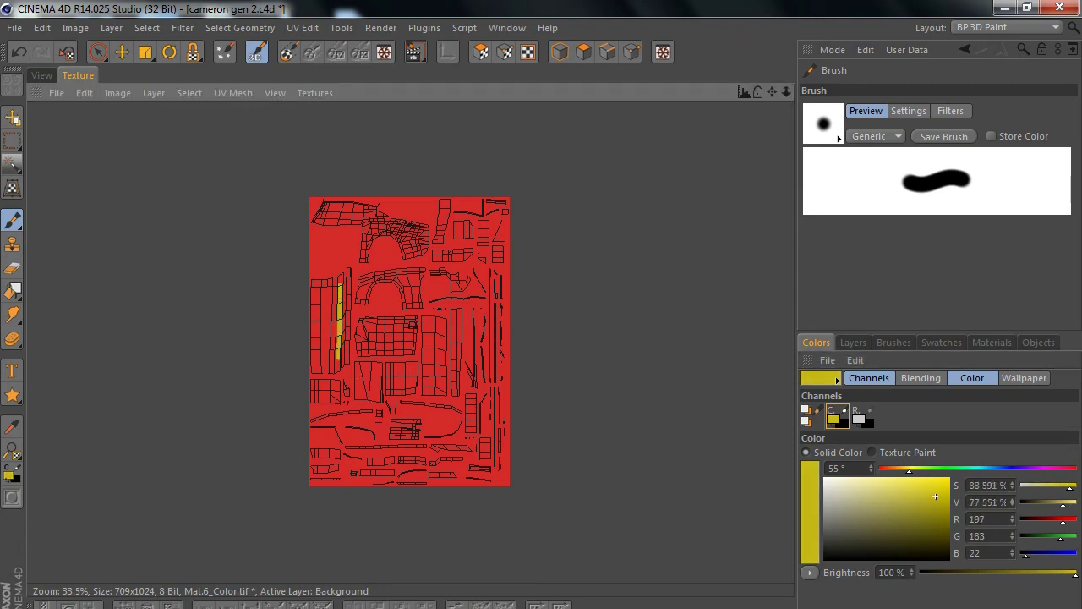
mouse_move(360, 338)
left_mouse_down()
mouse_move(414, 339)
mouse_move(436, 391)
left_mouse_up()
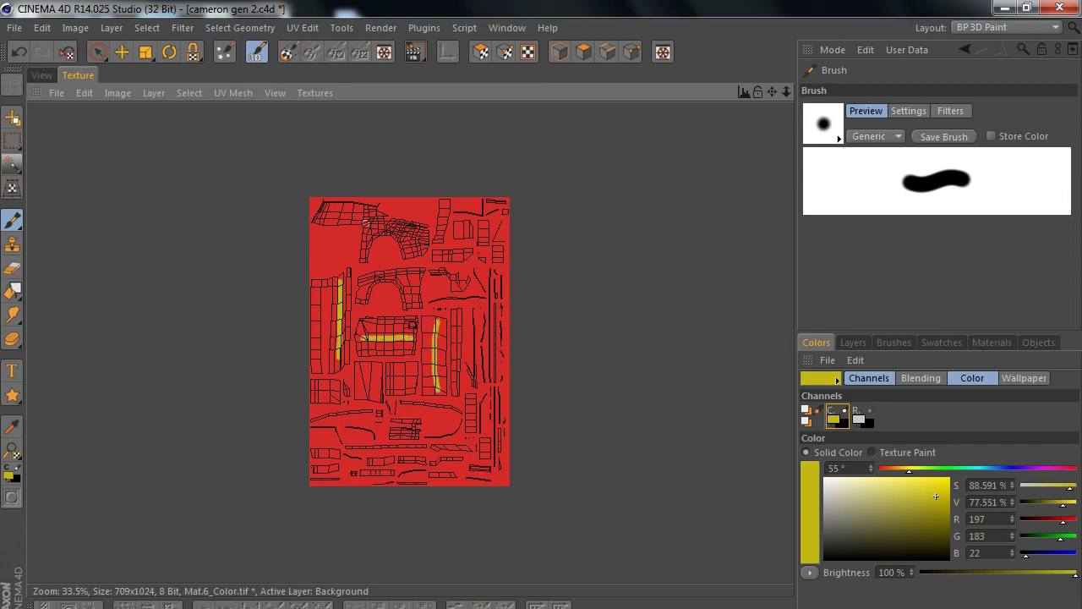
mouse_move(365, 301)
left_mouse_down()
mouse_move(385, 275)
mouse_move(402, 278)
mouse_move(413, 303)
left_mouse_up()
mouse_move(362, 331)
left_mouse_down()
mouse_move(412, 323)
mouse_move(389, 356)
mouse_move(382, 343)
left_mouse_up()
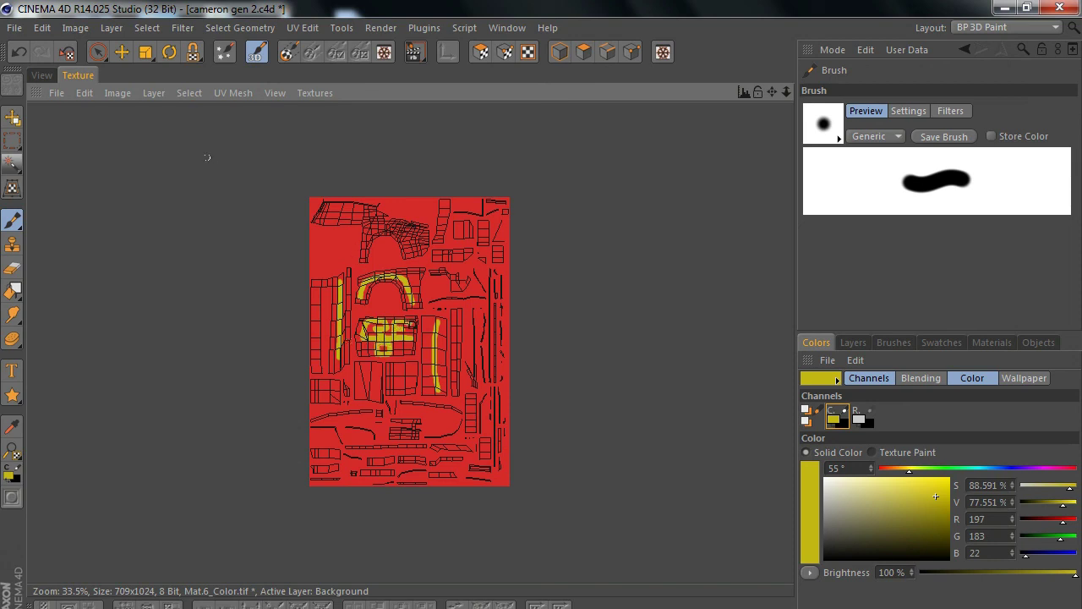
- Return to the 3D View to see the red car body with its yellow stripes
left_click(42, 75)
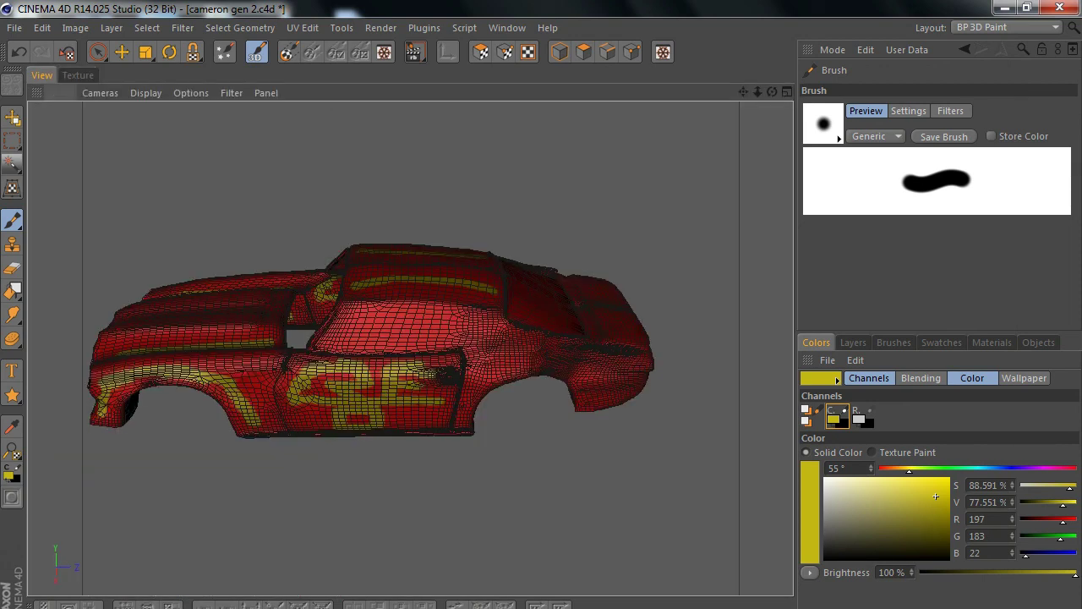